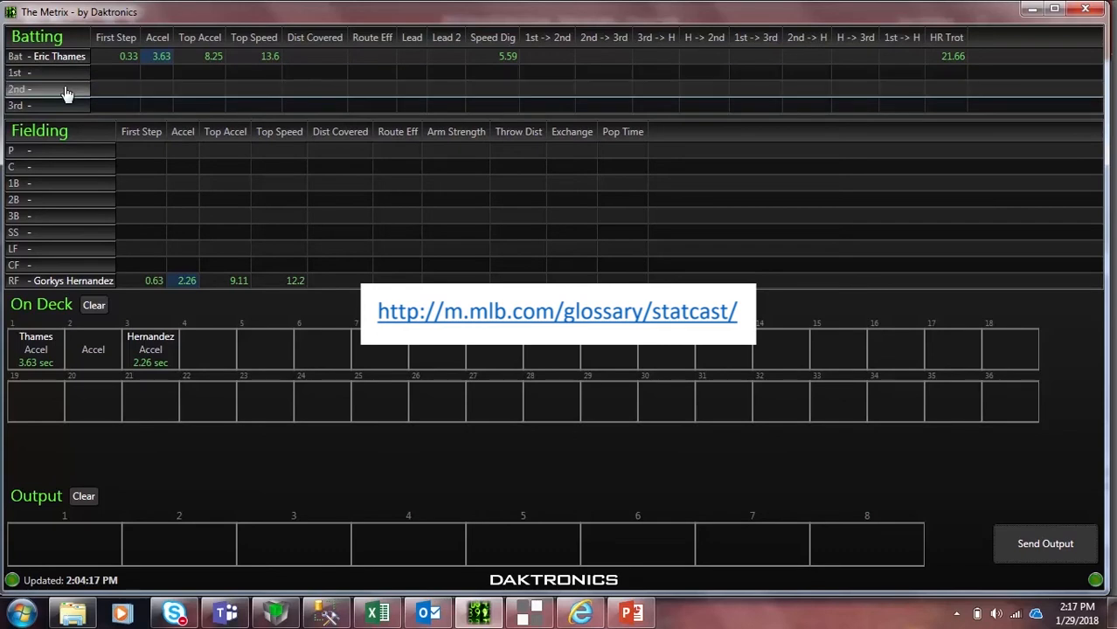
Read the units and descriptions of the batting metrics from Accel through Speed Dig.
mouse_move(157, 44)
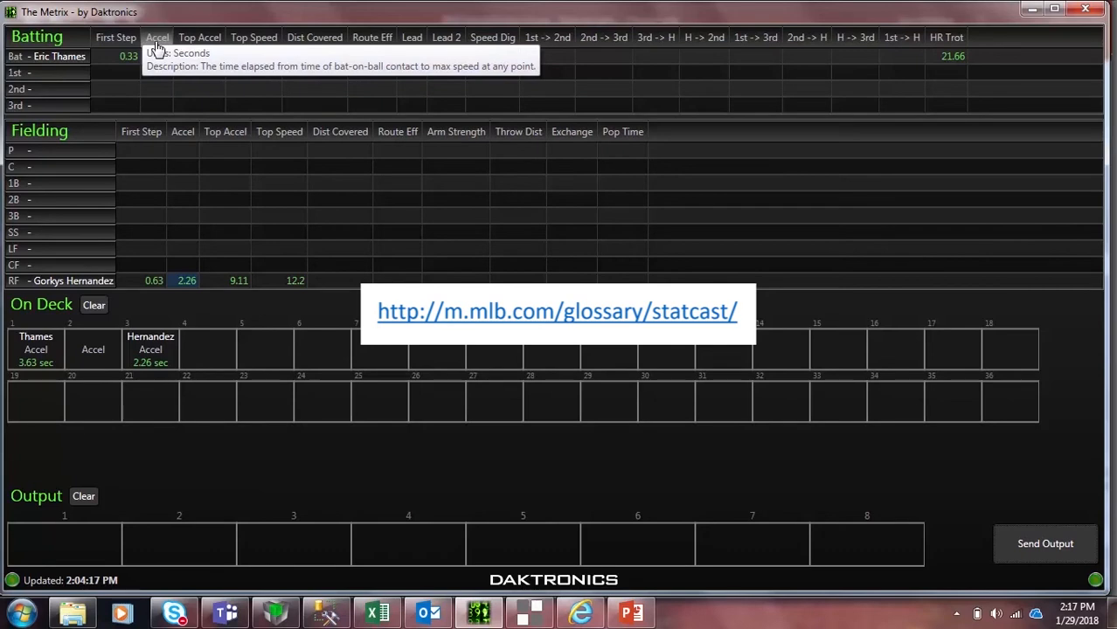
mouse_move(196, 48)
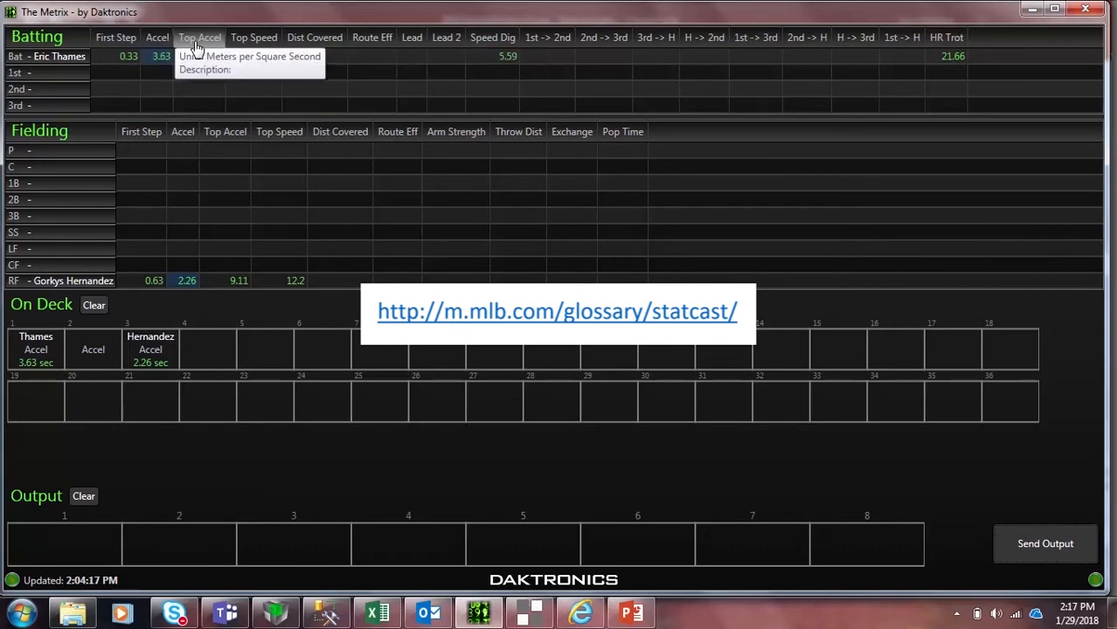
mouse_move(254, 42)
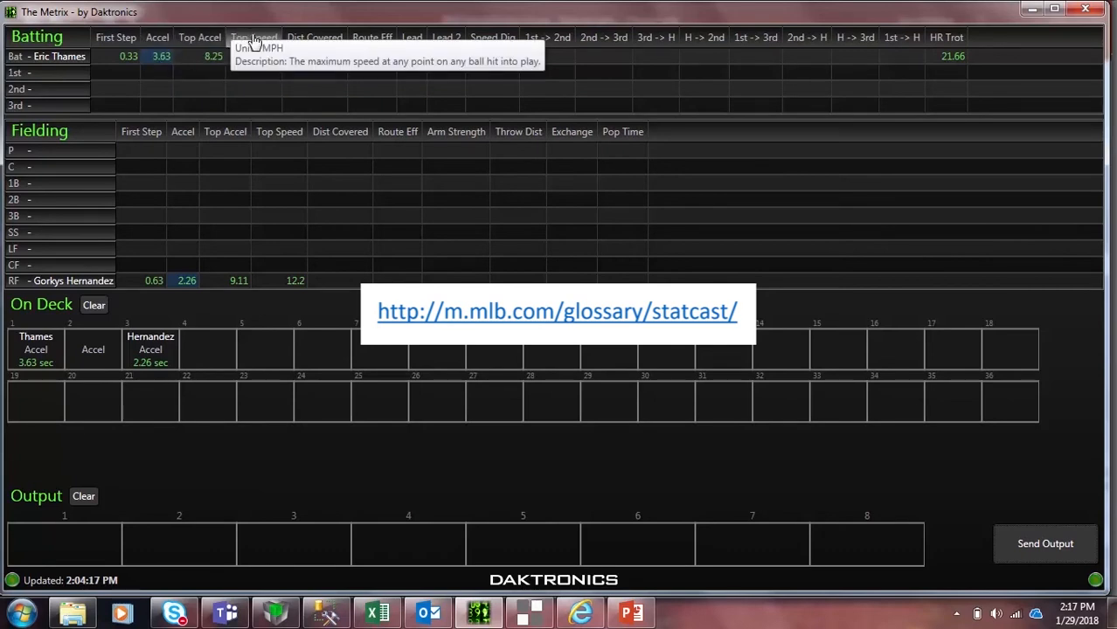
mouse_move(309, 42)
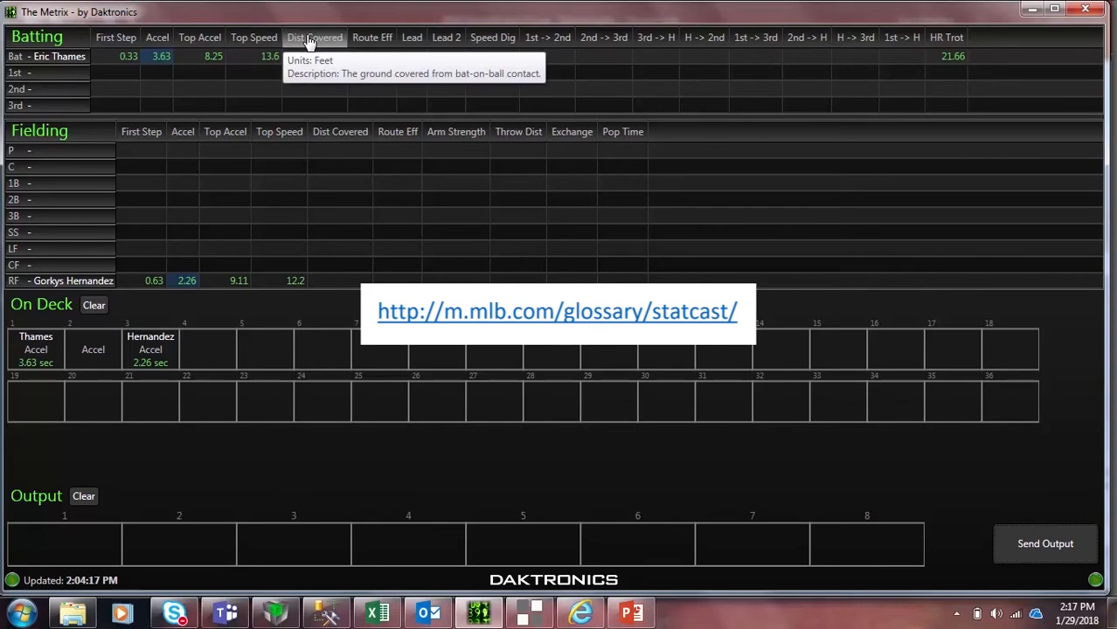
mouse_move(448, 46)
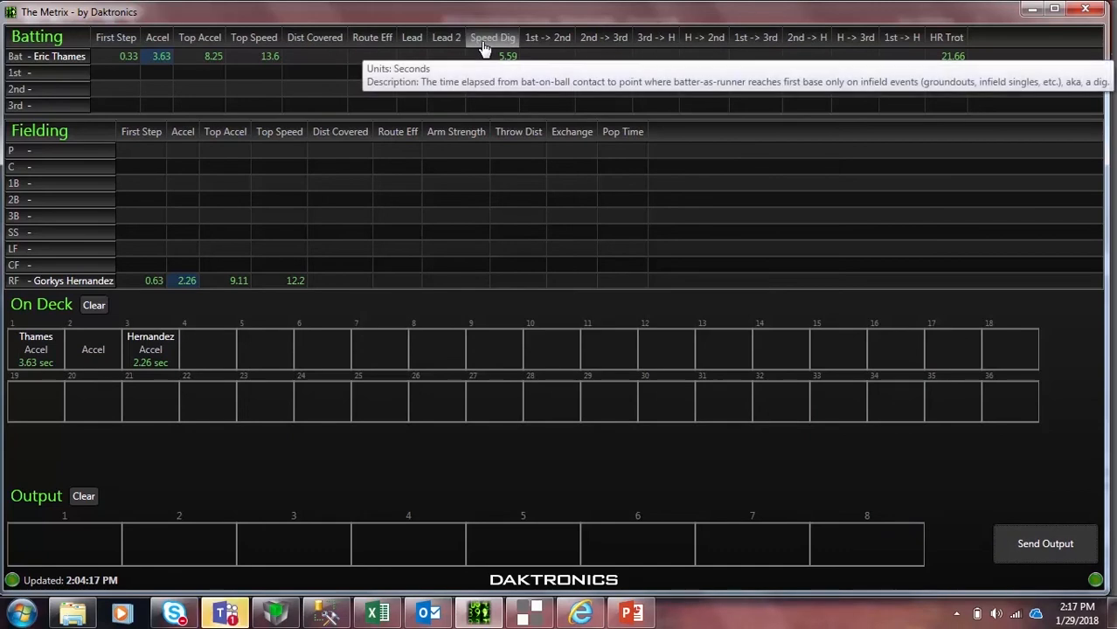
mouse_move(543, 51)
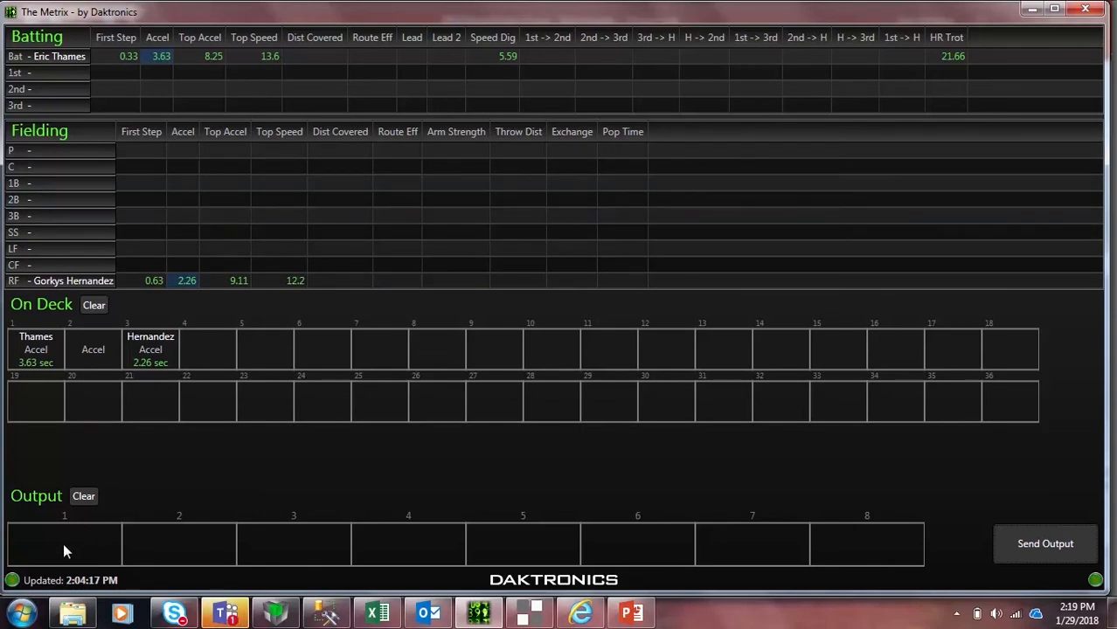
Set the input port's file path to playermetrics.lotsofstats.xml from the Sample Data Files folder.
left_click(13, 579)
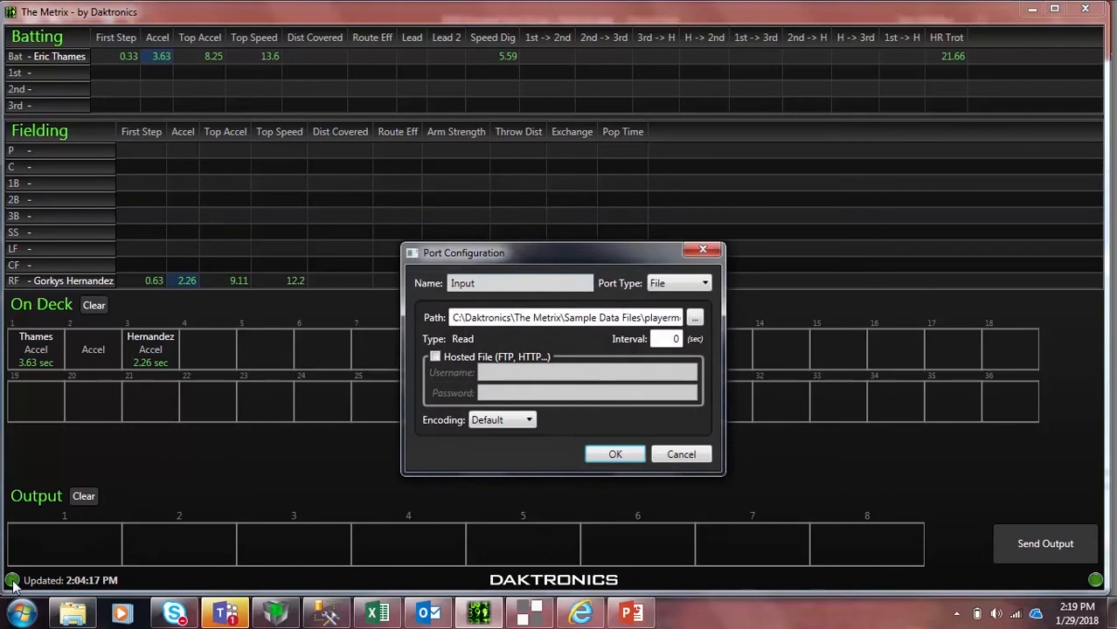
left_click(694, 318)
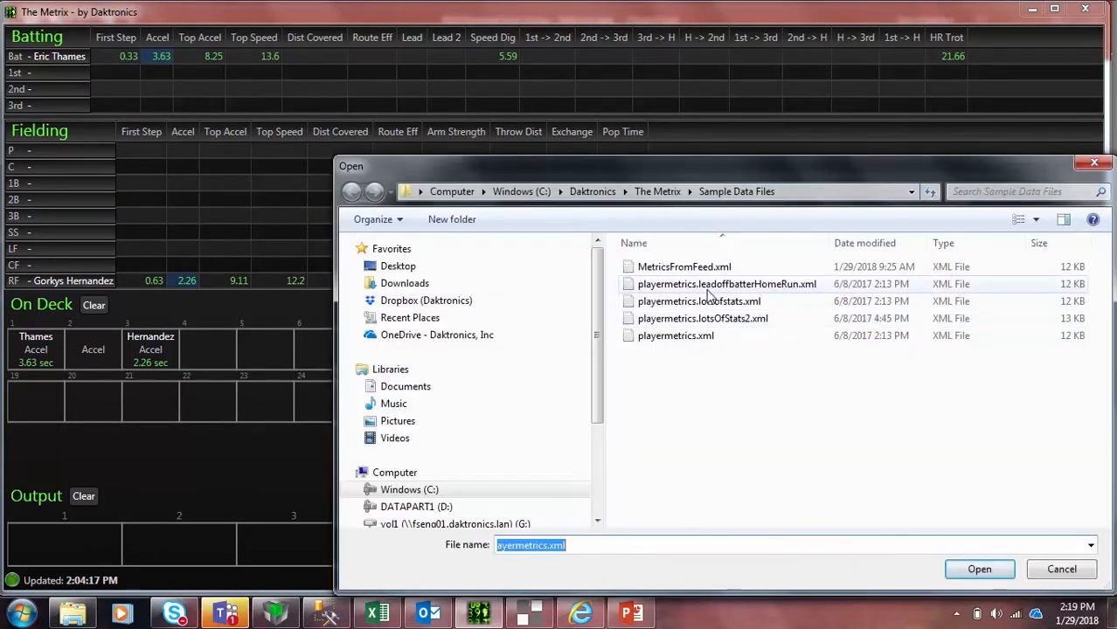
left_click(699, 302)
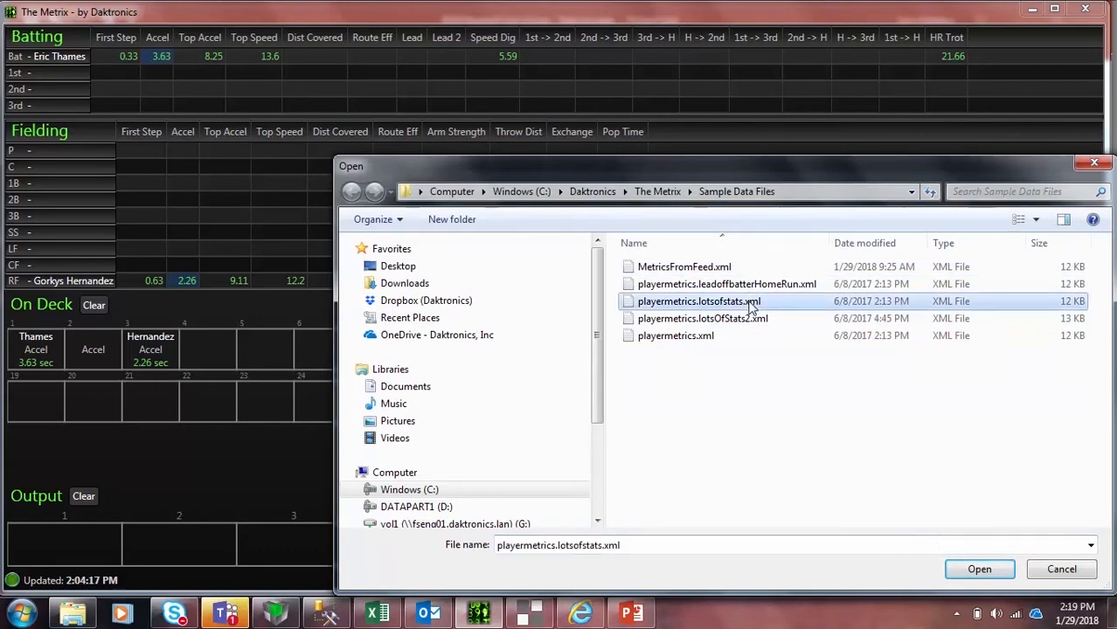
left_click(969, 569)
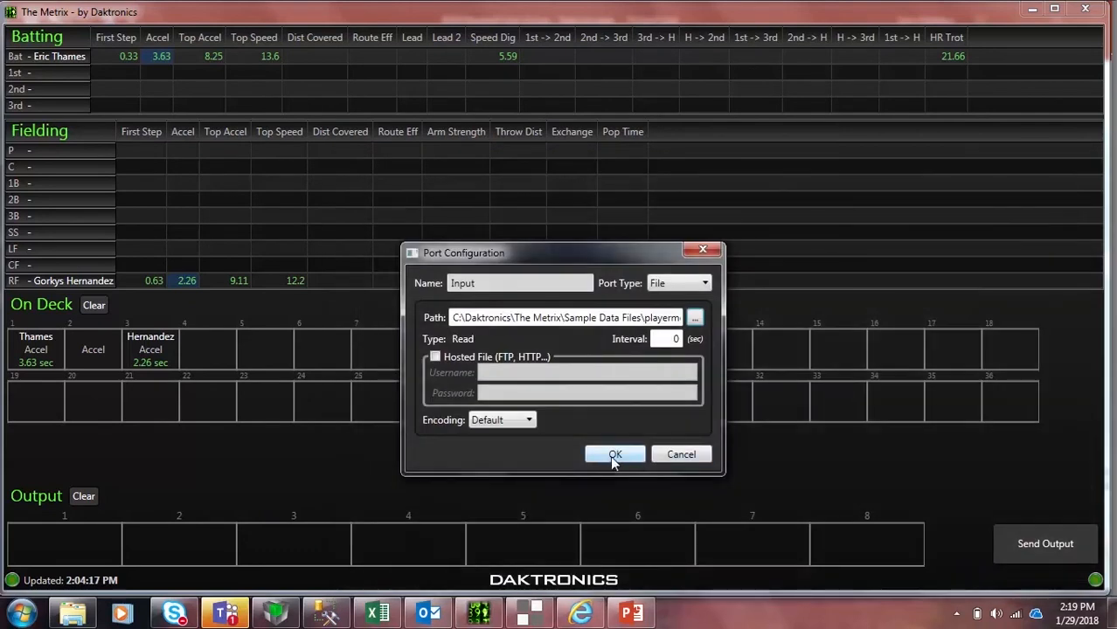
left_click(614, 455)
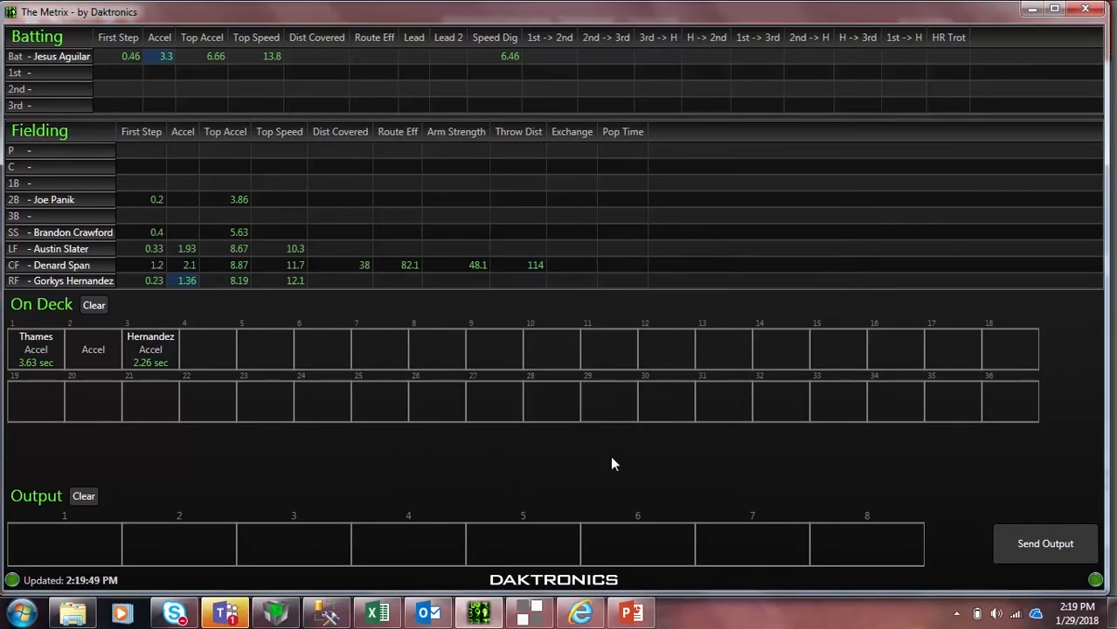
Clear the On Deck area and capture Top Accel for 2B, CF and LF, plus the batter's Top Speed and Top Accel.
left_click(94, 305)
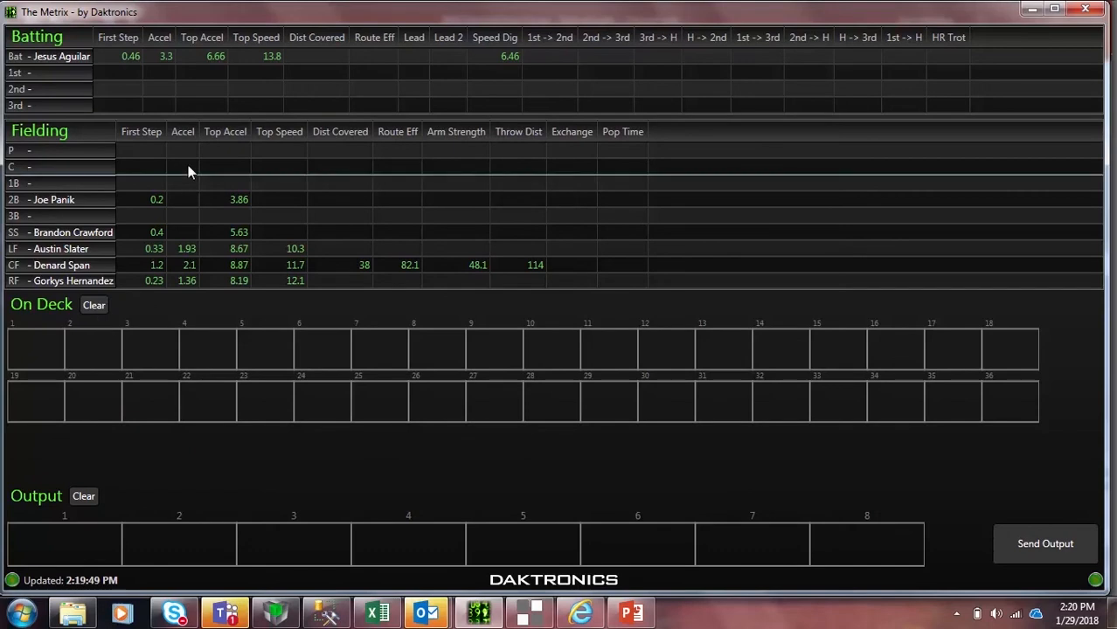
left_click(216, 207)
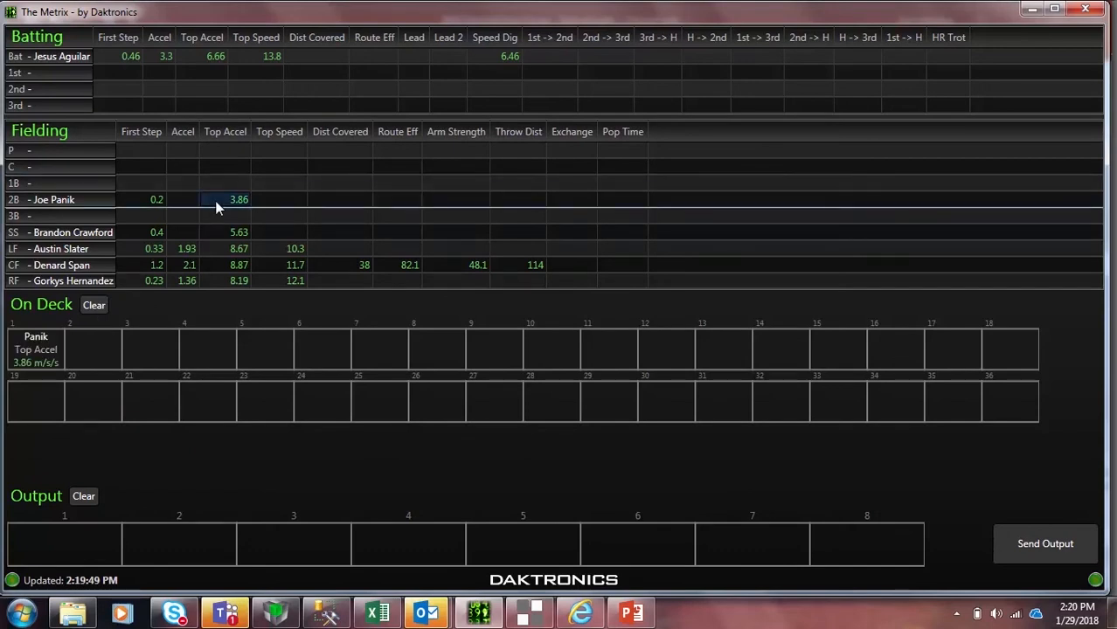
left_click(238, 269)
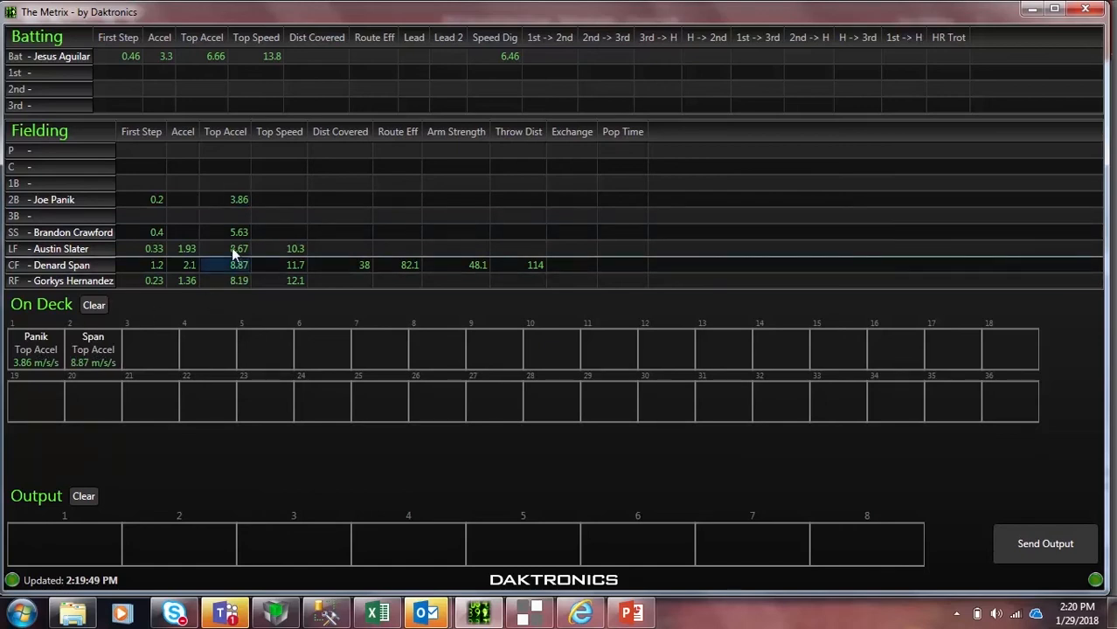
left_click(234, 252)
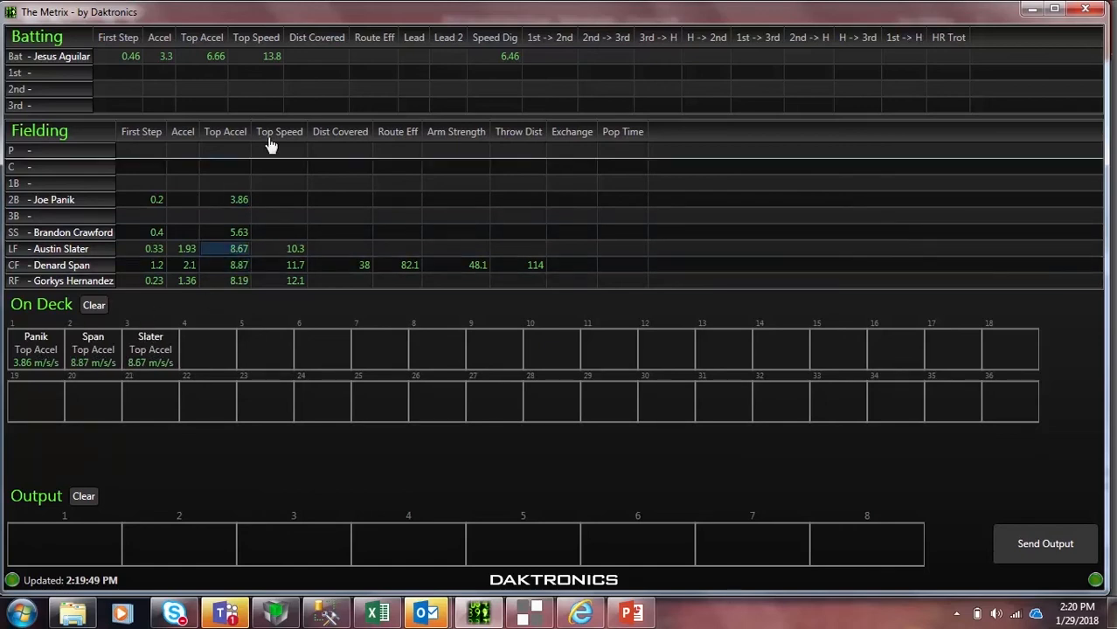
left_click(271, 61)
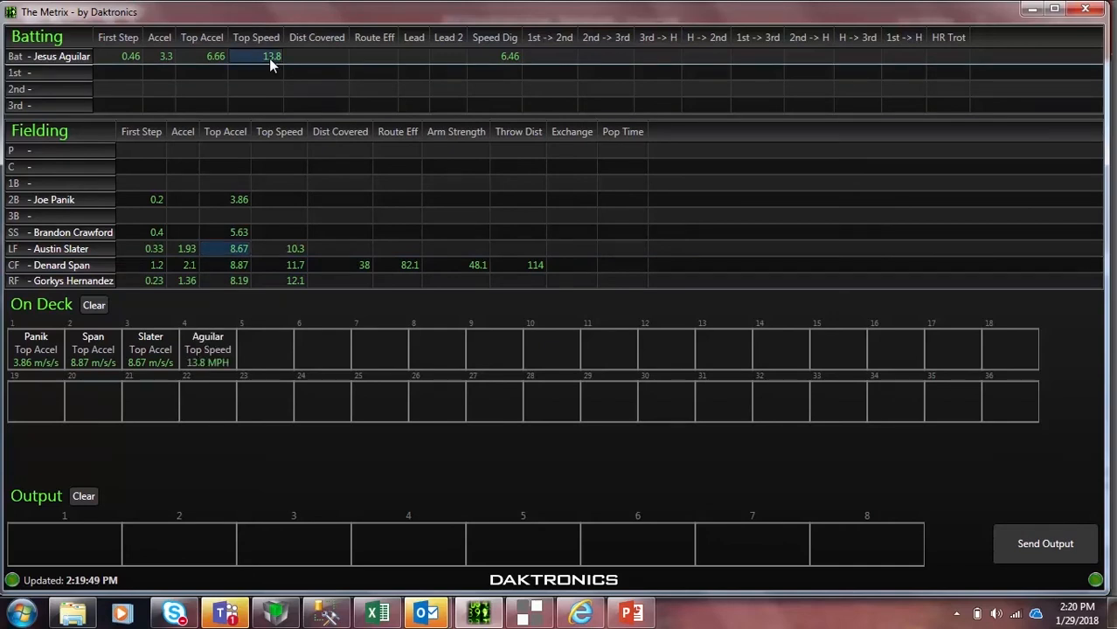
left_click(218, 59)
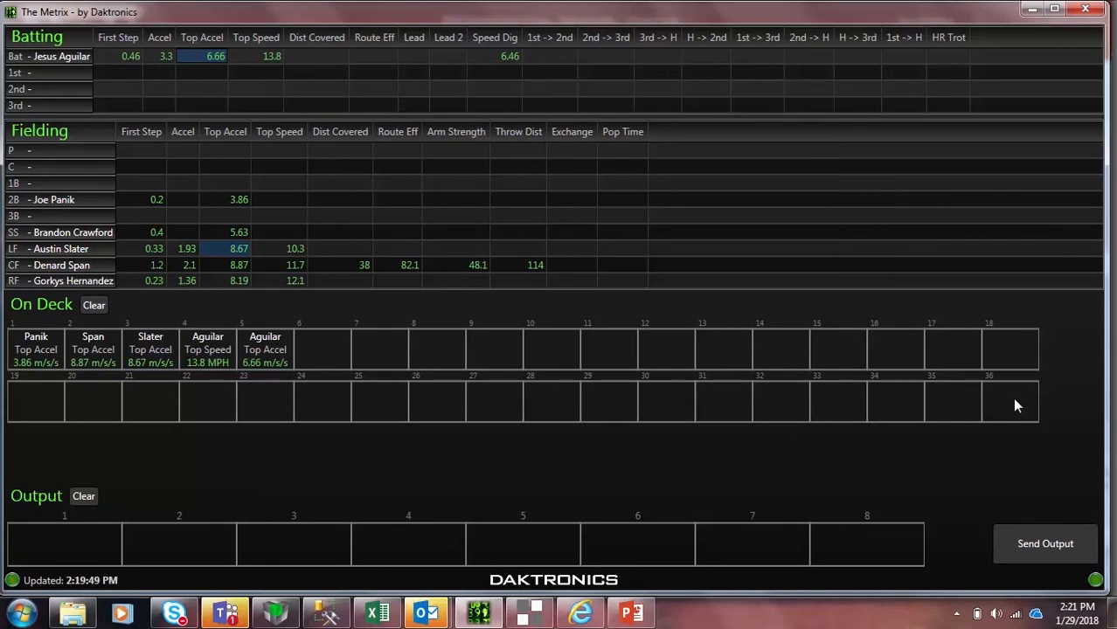
Empty the On Deck area and capture the entire batter row and the entire 1st-base runner row.
left_click(93, 305)
left_click(638, 377)
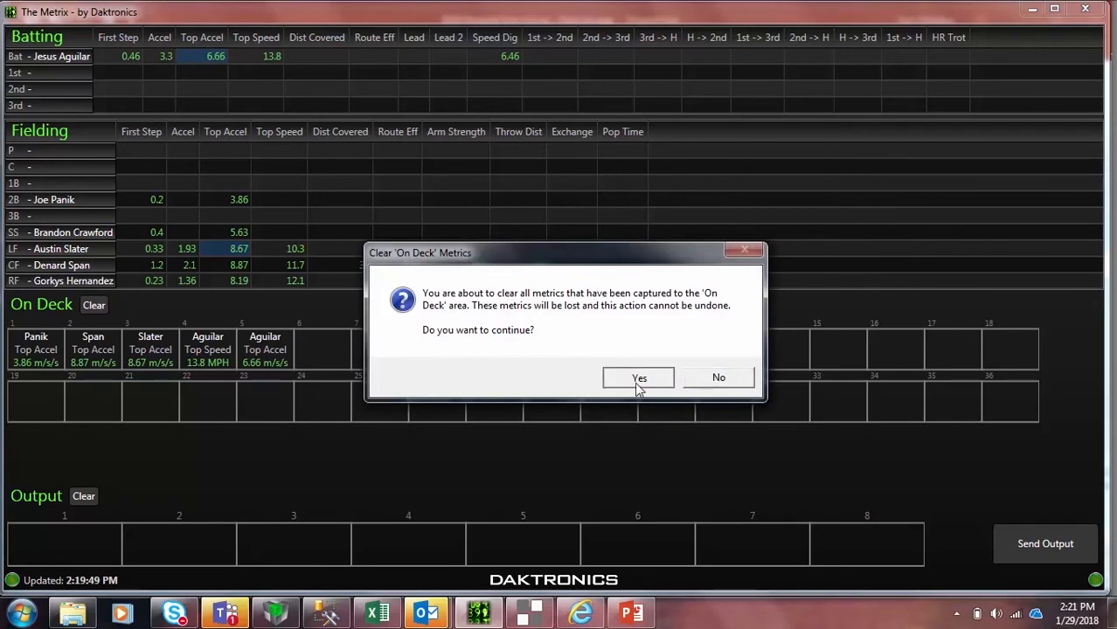
double_click(36, 61)
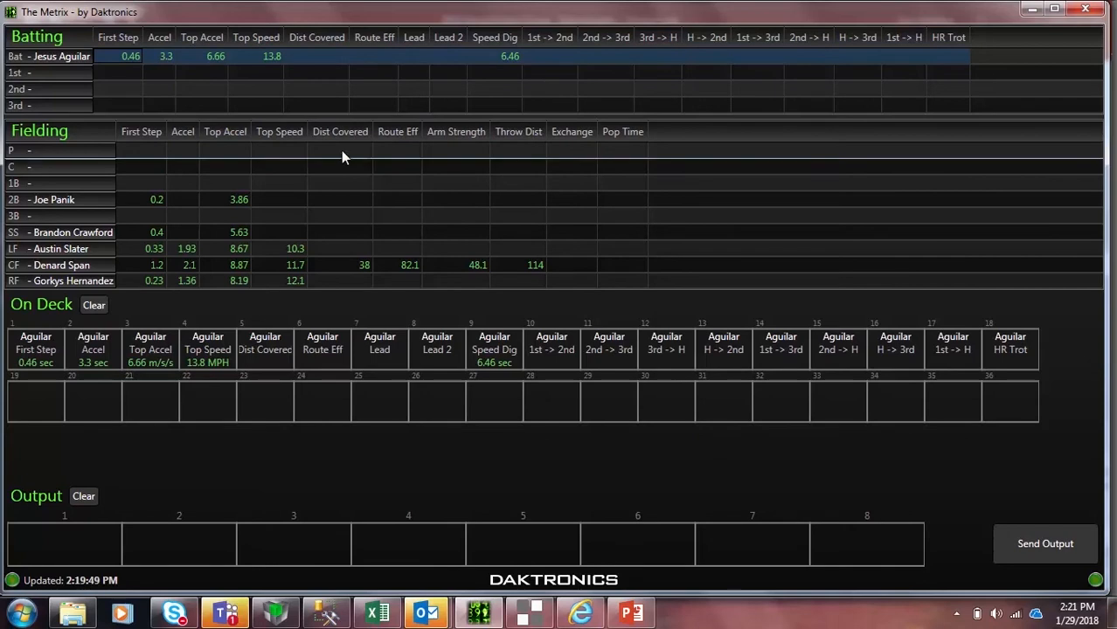
left_click(82, 77)
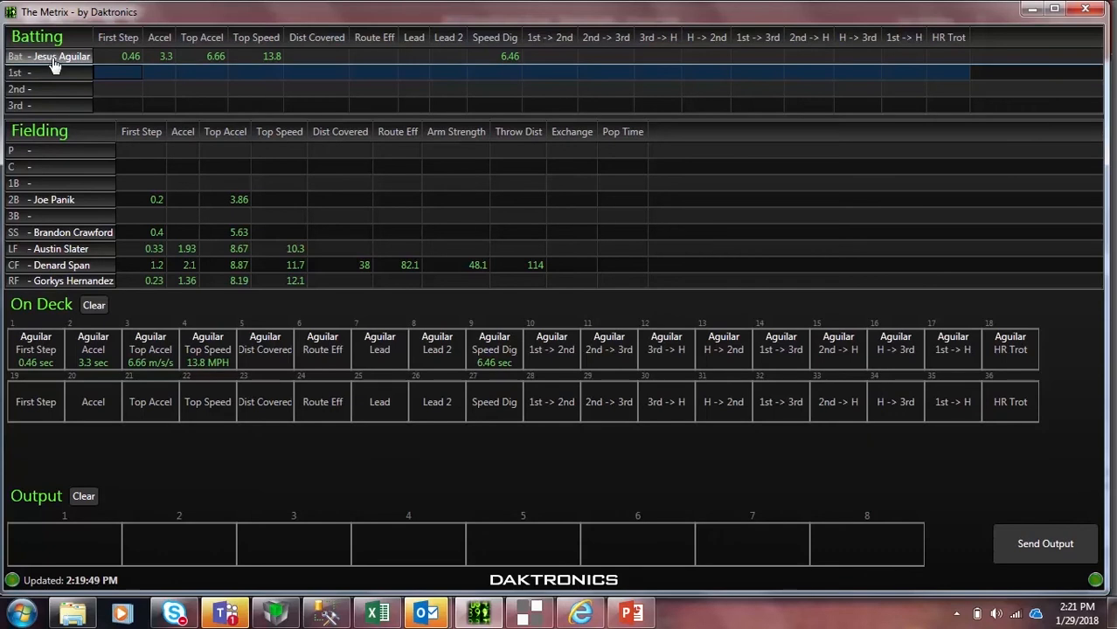
Clear all On Deck metrics and capture only the batter's First Step and Accel.
left_click(93, 306)
left_click(639, 378)
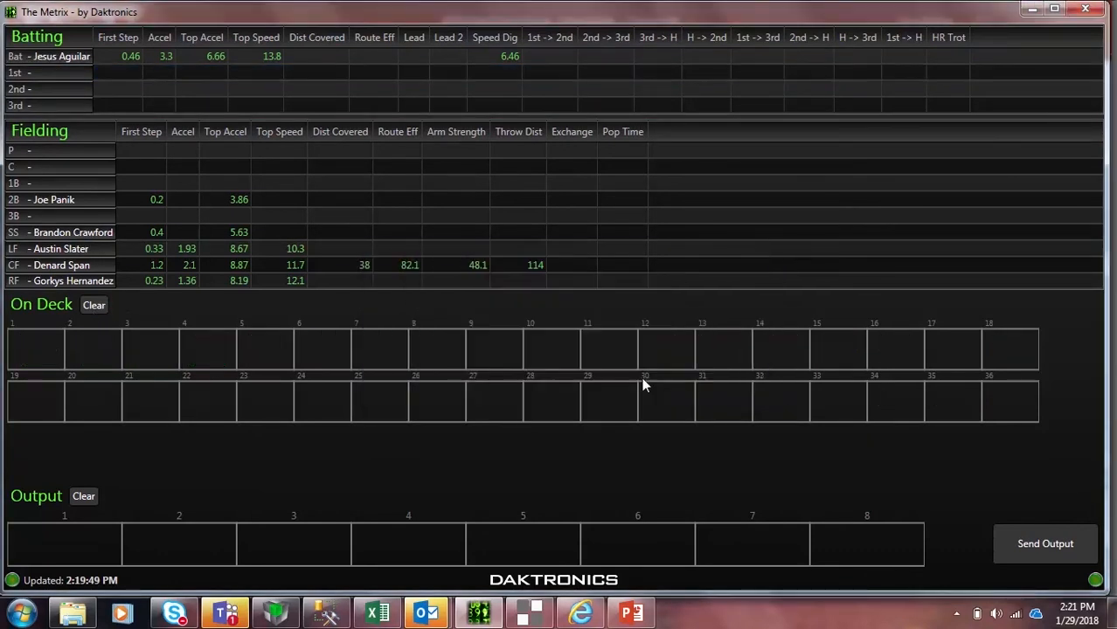
left_click(124, 56)
left_click(164, 58)
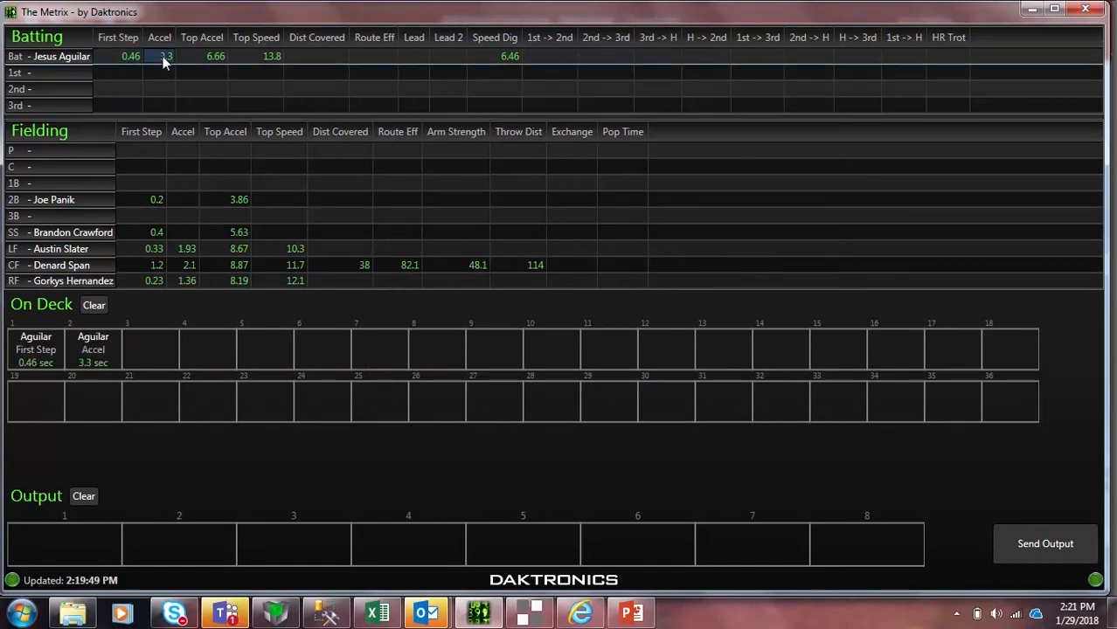
Clear the On Deck area and capture all metrics of the batter and of the CF fielder.
left_click(93, 305)
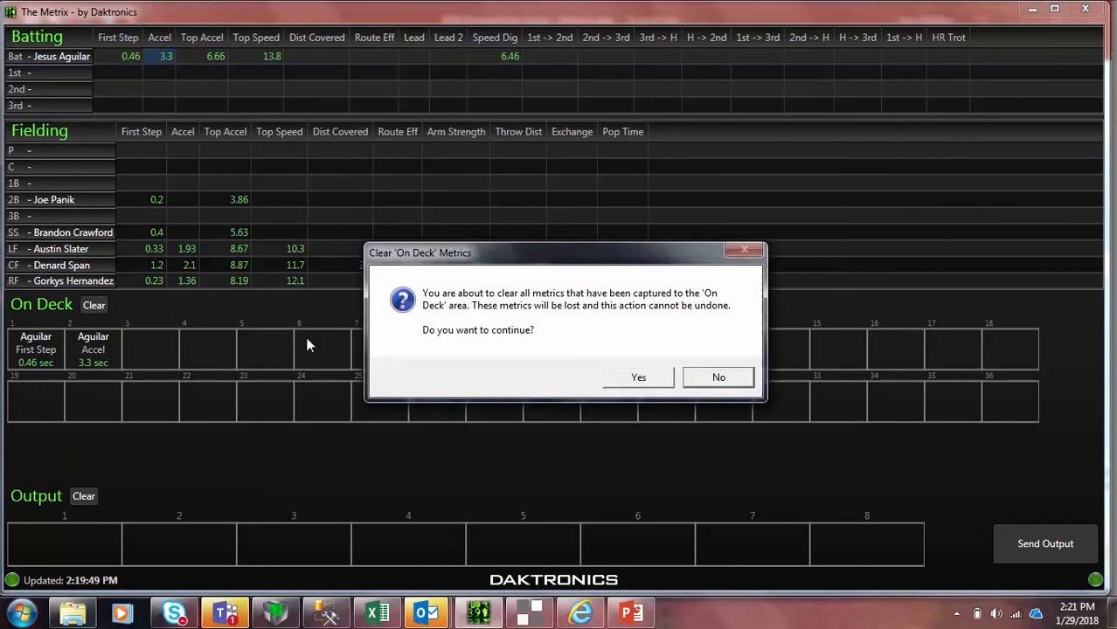
left_click(639, 377)
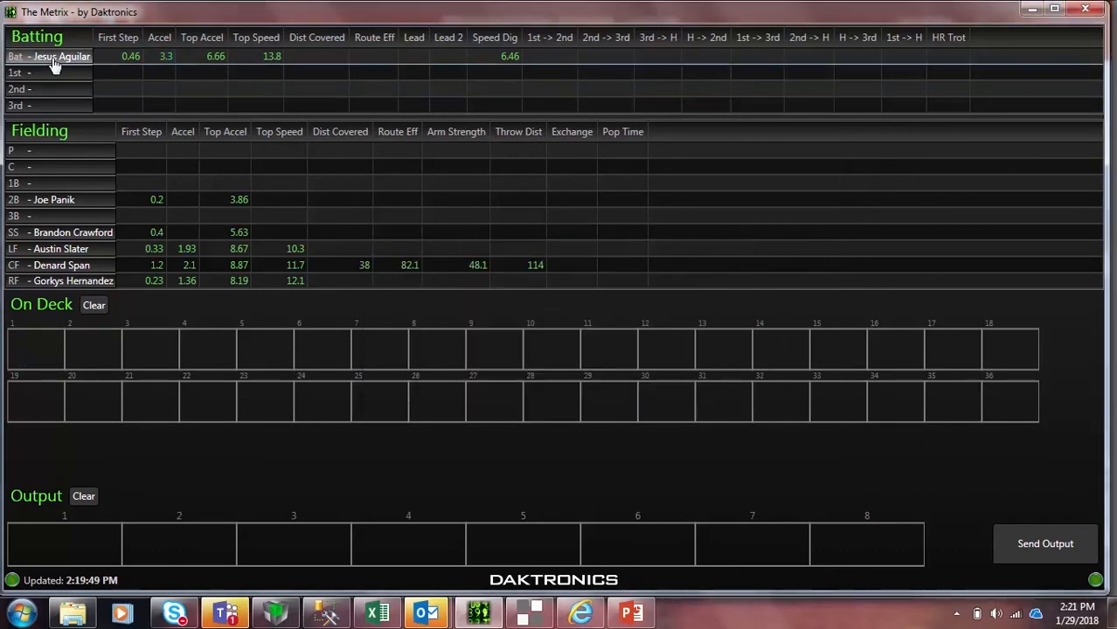
left_click(54, 57)
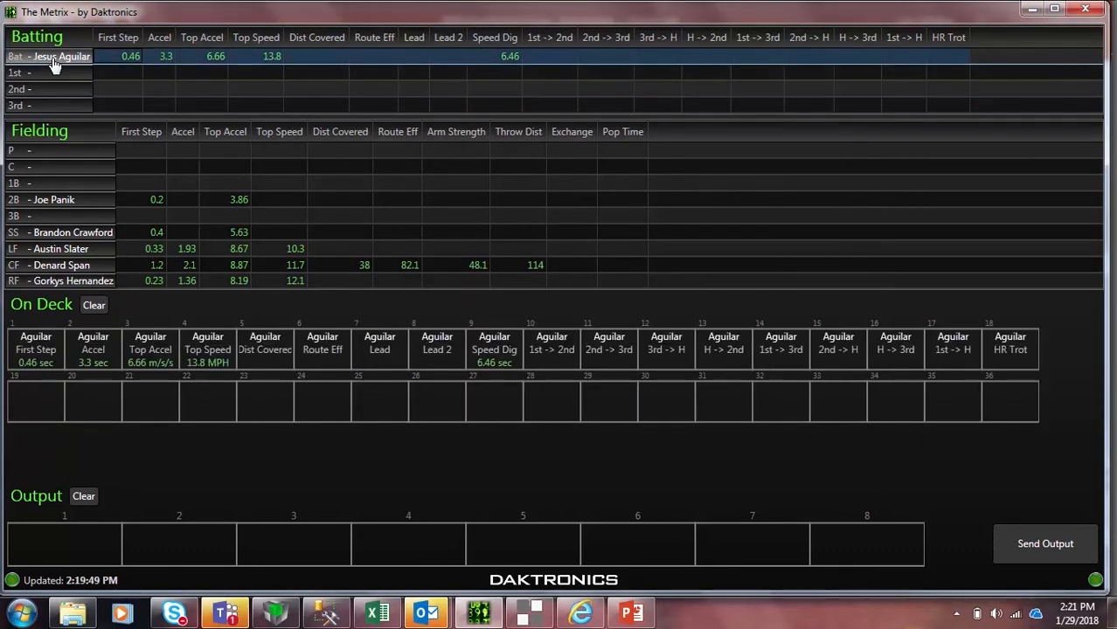
left_click(67, 274)
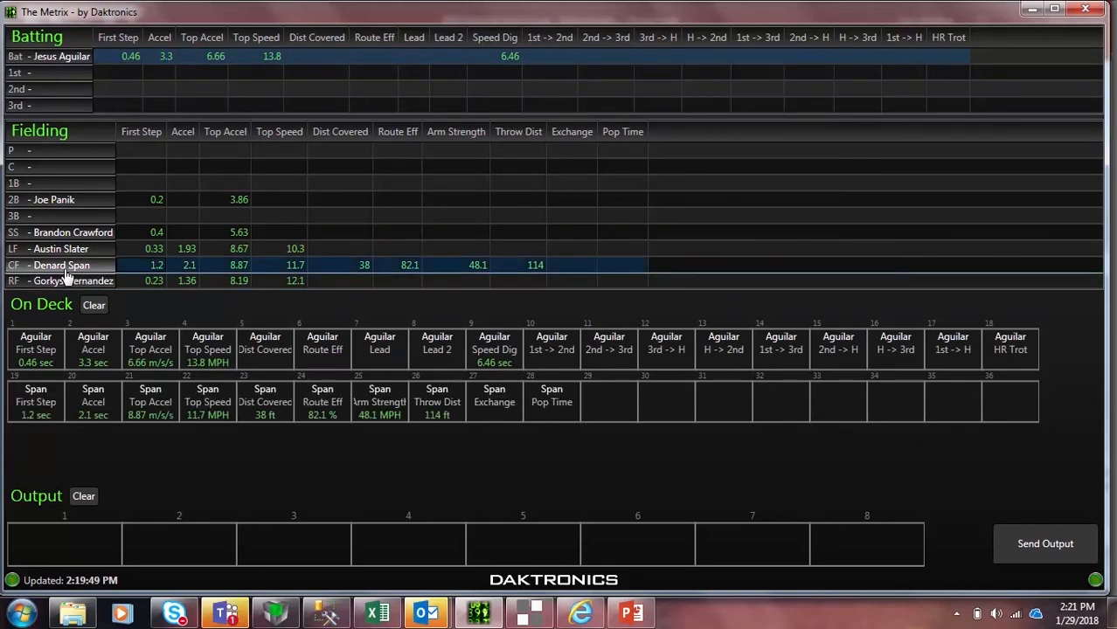
Fill the remaining On Deck cells with individual Accel, Top Accel and First Step metrics from the LF, SS, 2B and CF rows.
left_click(187, 250)
left_click(237, 249)
left_click(238, 233)
left_click(237, 200)
left_click(156, 199)
left_click(237, 200)
left_click(237, 233)
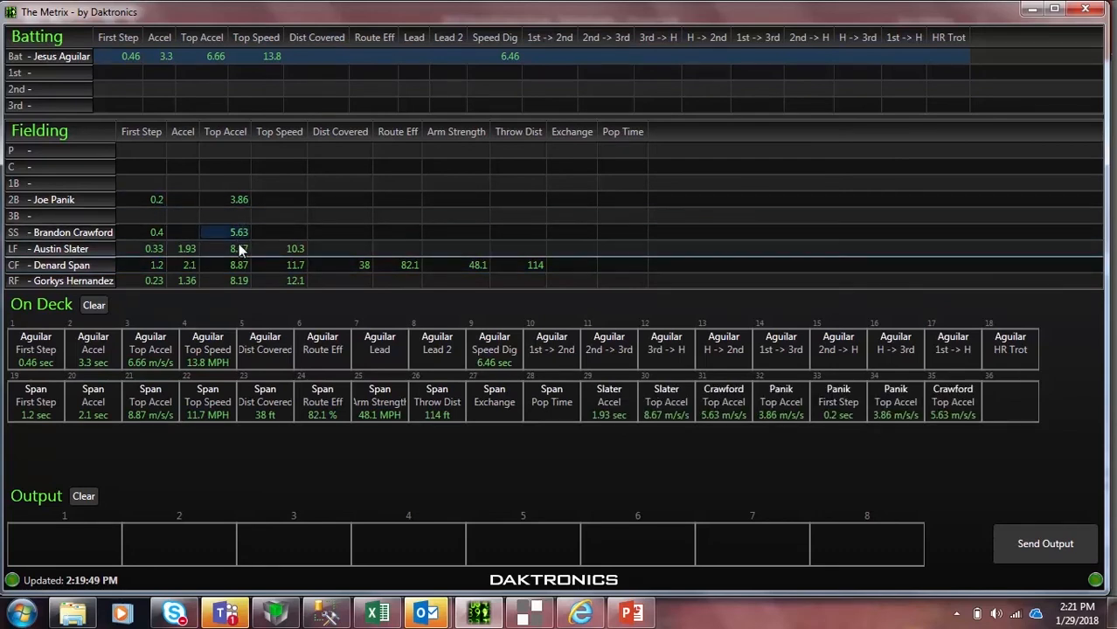
left_click(237, 249)
left_click(240, 266)
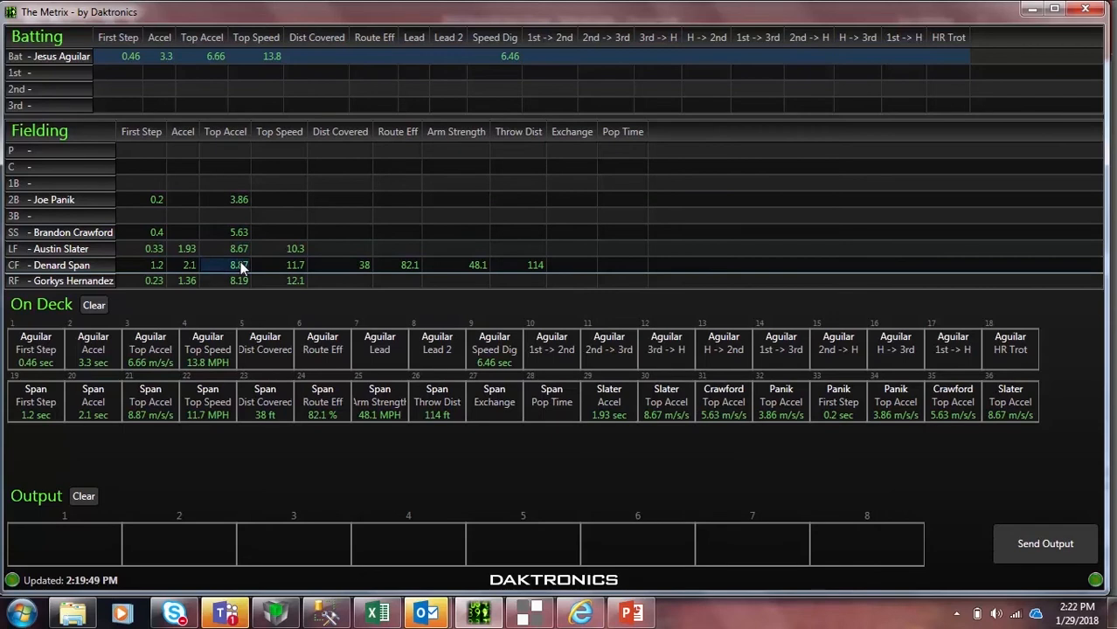
Remove the CF fielder's Pop Time and Exchange and the batter's 1st -> 2nd, 2nd -> 3rd and 3rd -> H metrics from On Deck.
left_click(545, 394)
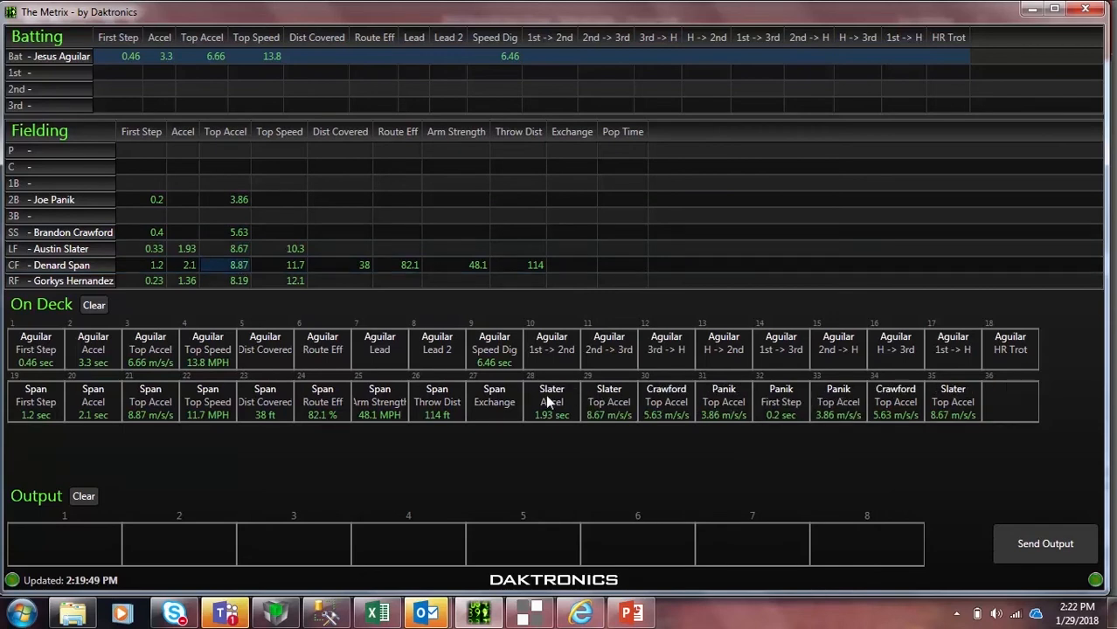
left_click(500, 399)
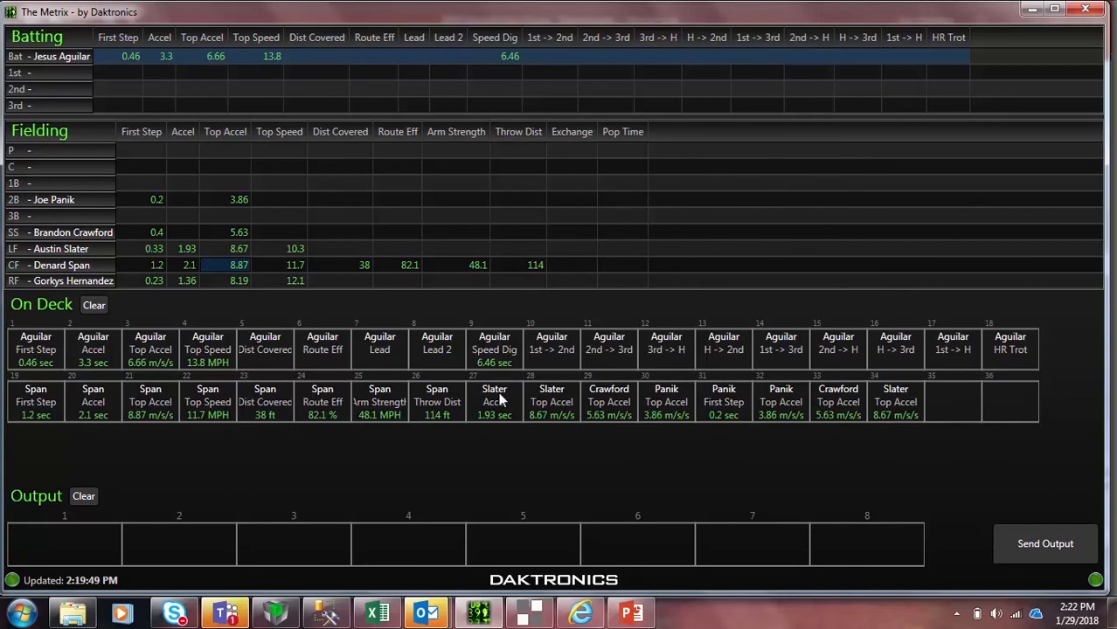
left_click(560, 351)
left_click(559, 351)
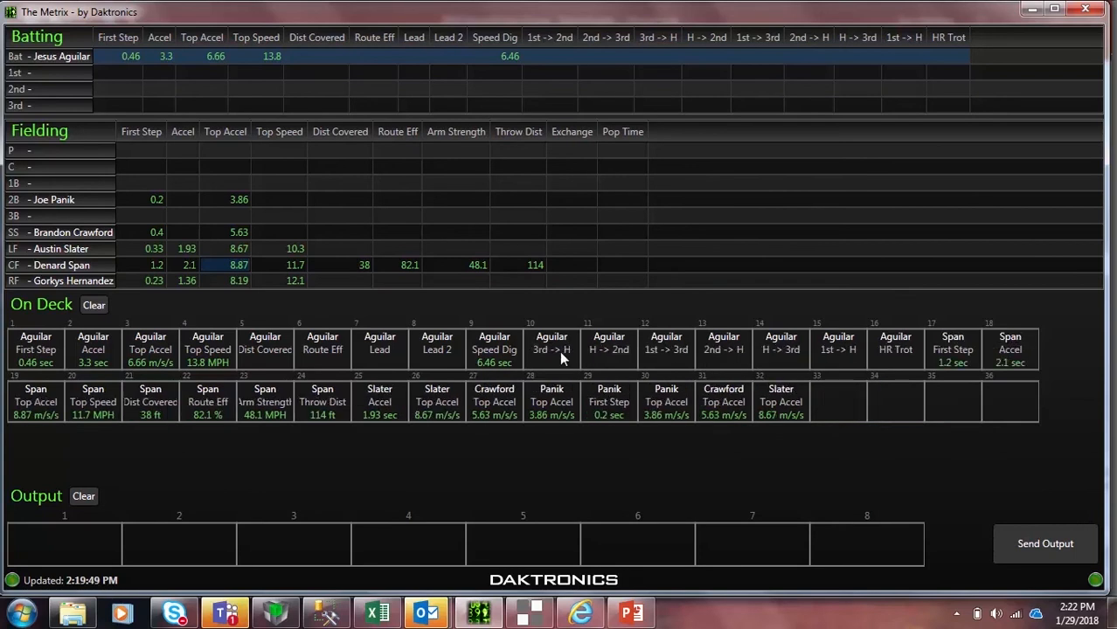
left_click(560, 350)
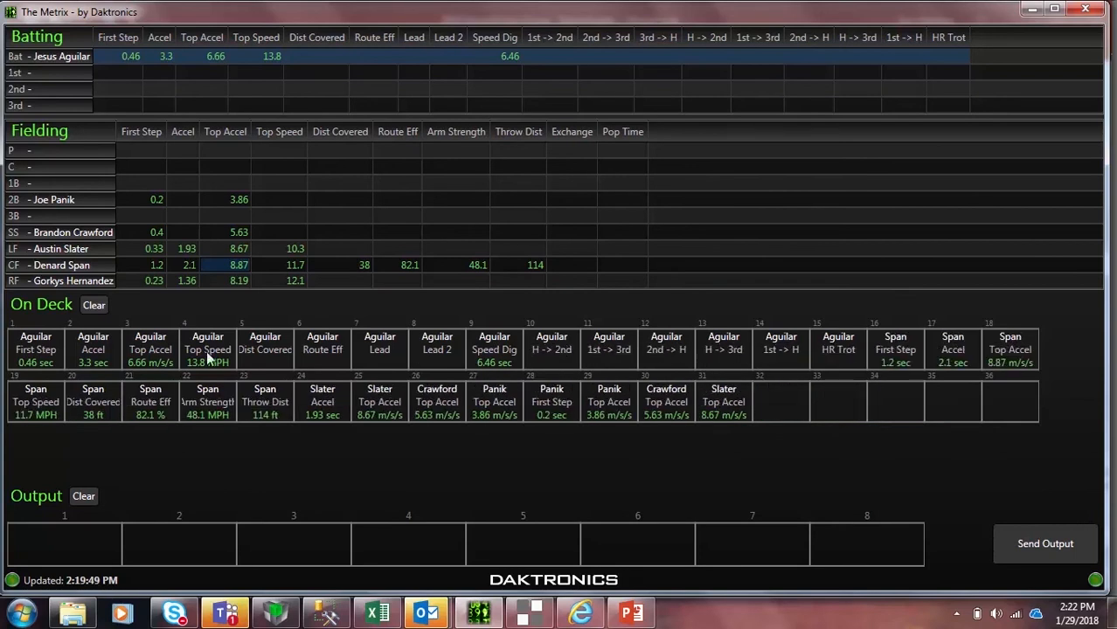
Remove all the batter's remaining metrics from On Deck one by one, starting with First Step.
left_click(36, 348)
left_click(36, 348)
left_click(35, 348)
left_click(36, 348)
left_click(36, 348)
left_click(36, 347)
left_click(36, 348)
left_click(36, 348)
left_click(36, 348)
left_click(36, 348)
left_click(35, 348)
left_click(36, 348)
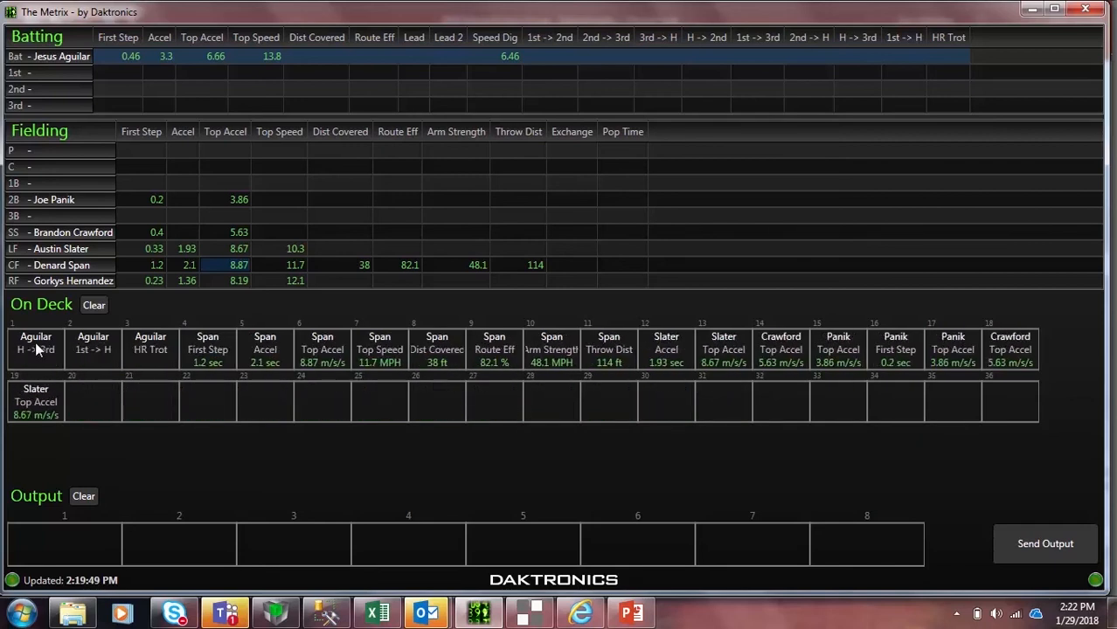
left_click(36, 348)
left_click(36, 347)
left_click(36, 348)
Clear the On Deck area and capture the CF fielder's First Step, Accel and Top Accel.
left_click(93, 304)
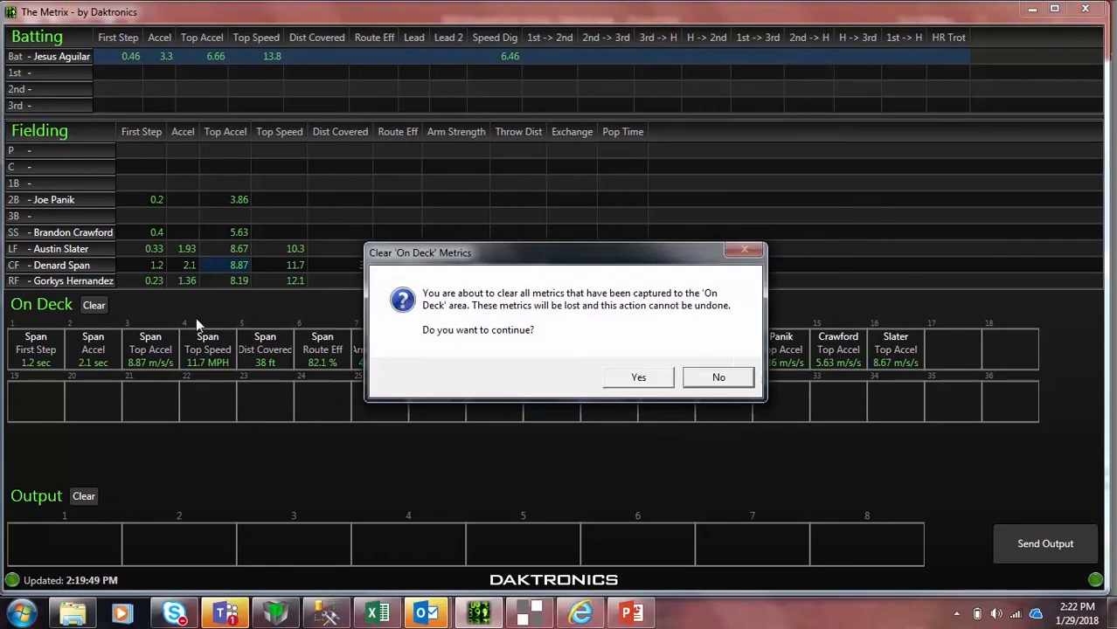
left_click(638, 378)
left_click(149, 265)
left_click(187, 264)
left_click(241, 262)
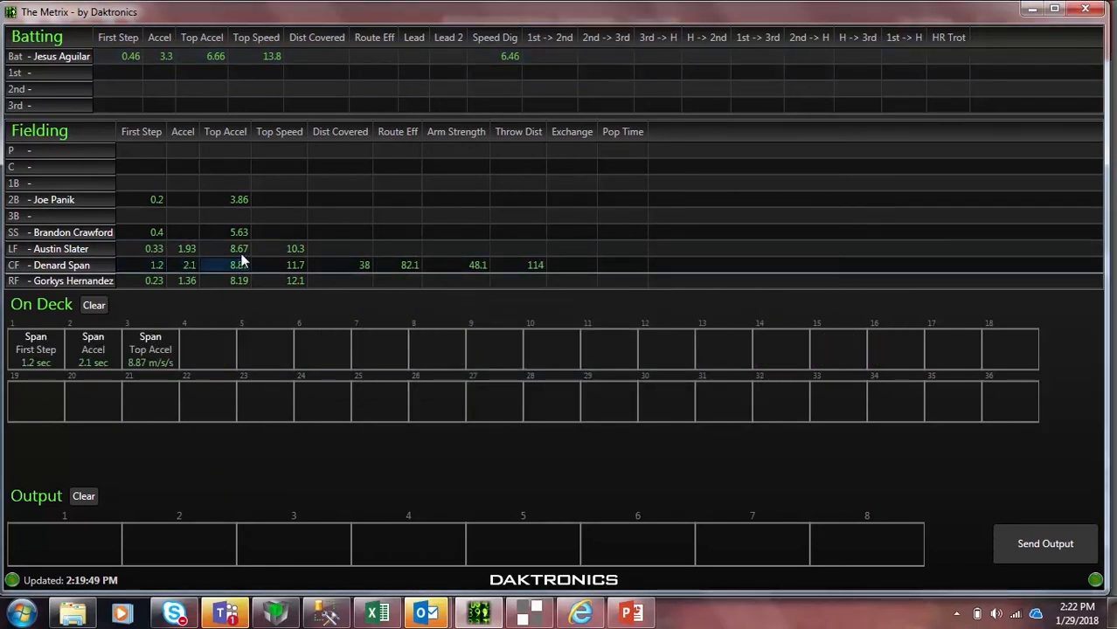
Capture the current batter's Top Accel and Top Speed in the On Deck area.
left_click(216, 56)
left_click(262, 55)
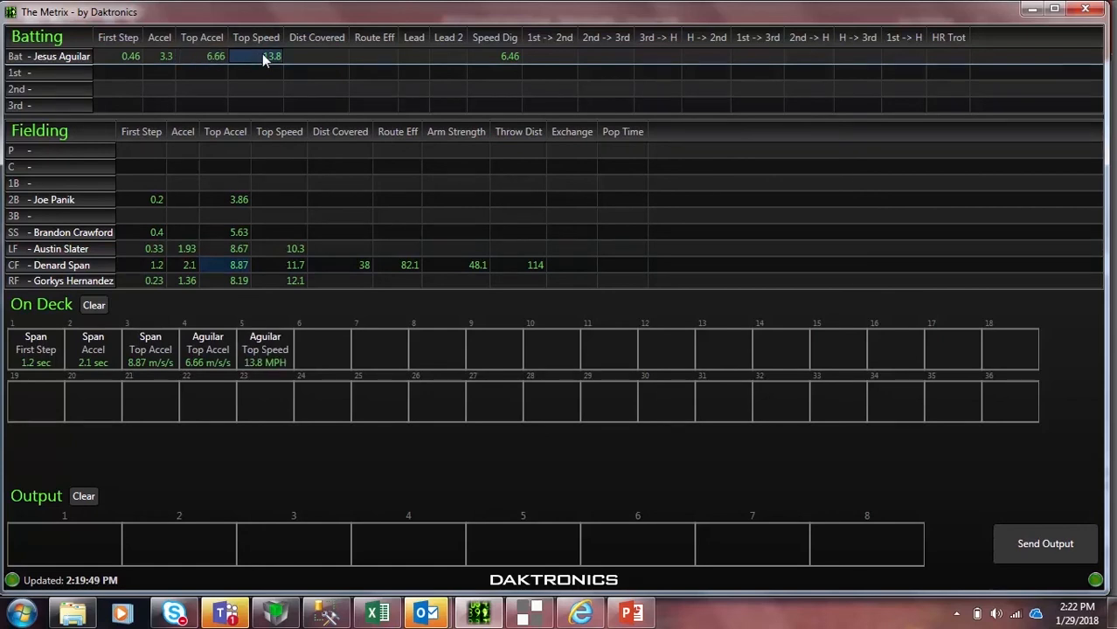
Load playermetrics.leadoffbatterHomeRun.xml from the Sample Data Files folder as the input file.
left_click(13, 581)
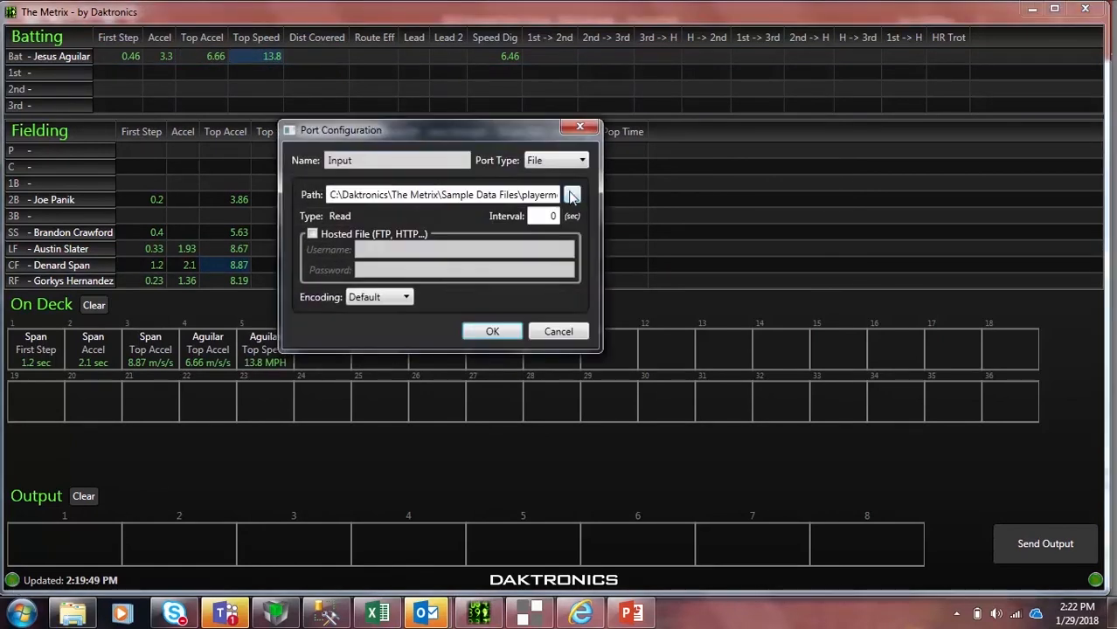
left_click(571, 194)
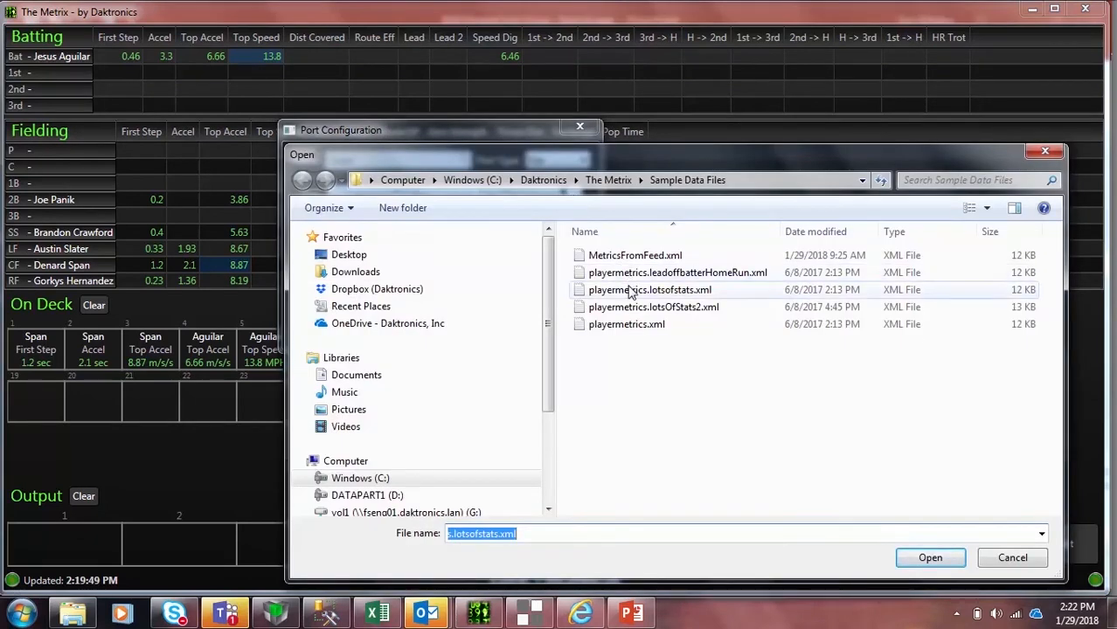
left_click(629, 274)
left_click(927, 558)
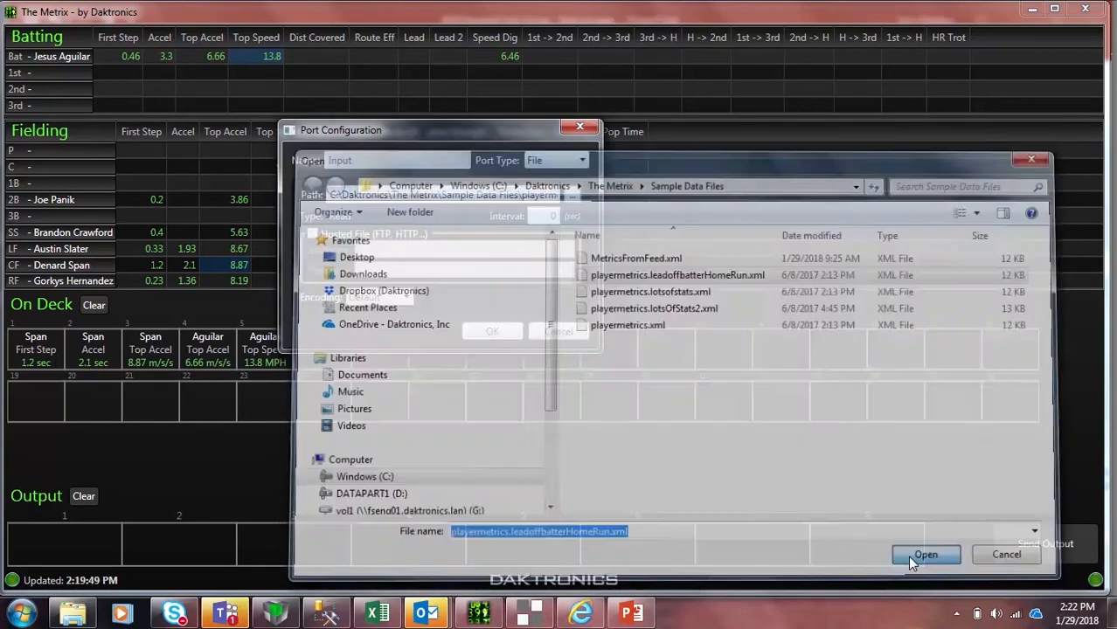
left_click(491, 331)
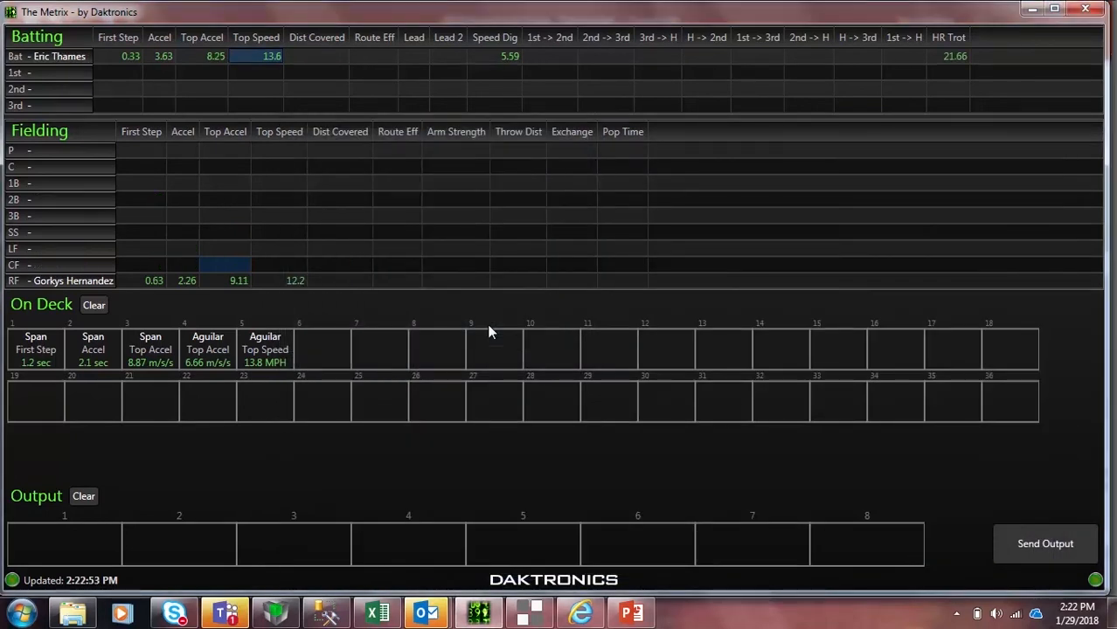
Add the new batter's Accel, Top Accel and Speed Dig metrics to On Deck.
left_click(162, 57)
left_click(210, 58)
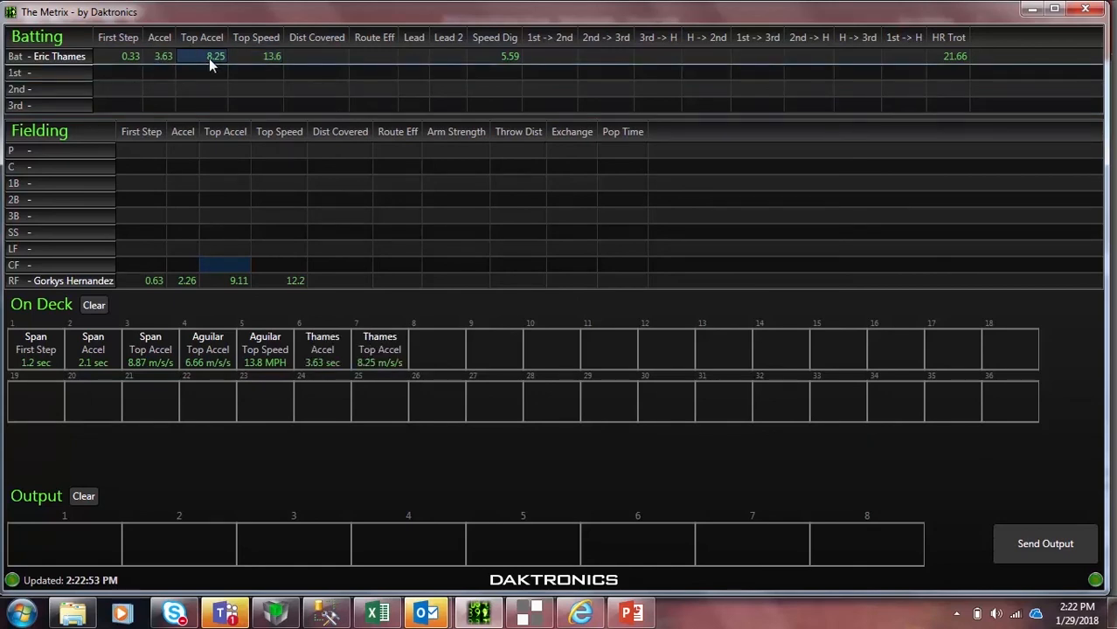
left_click(501, 56)
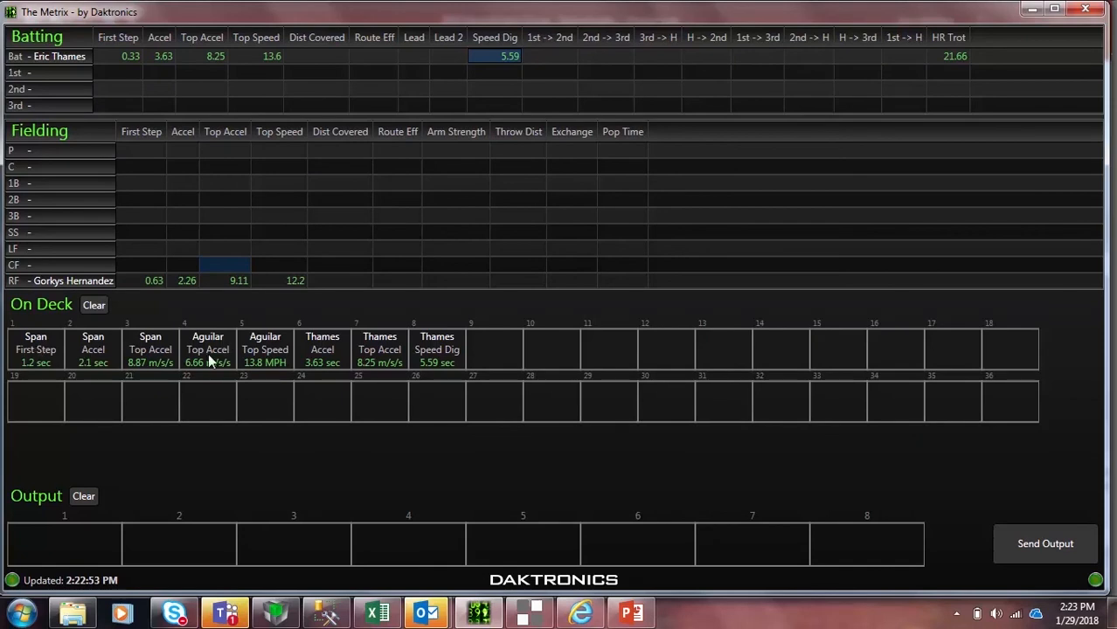
Place the CF fielder's First Step, Accel and Top Accel from On Deck into Output and send them.
left_click(46, 350)
left_click(94, 347)
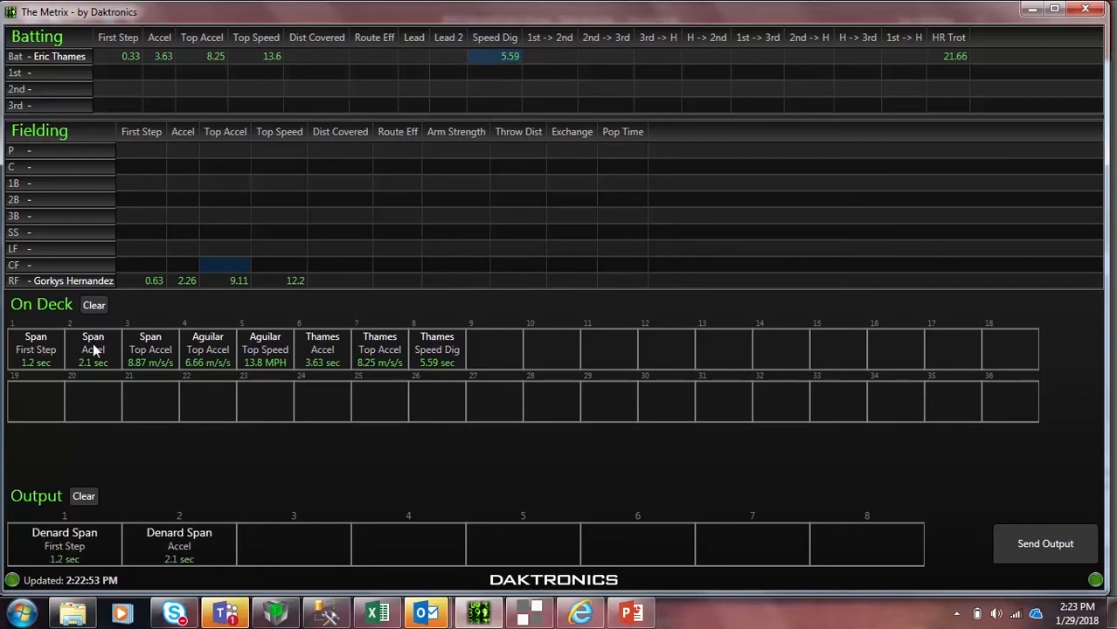
left_click(135, 349)
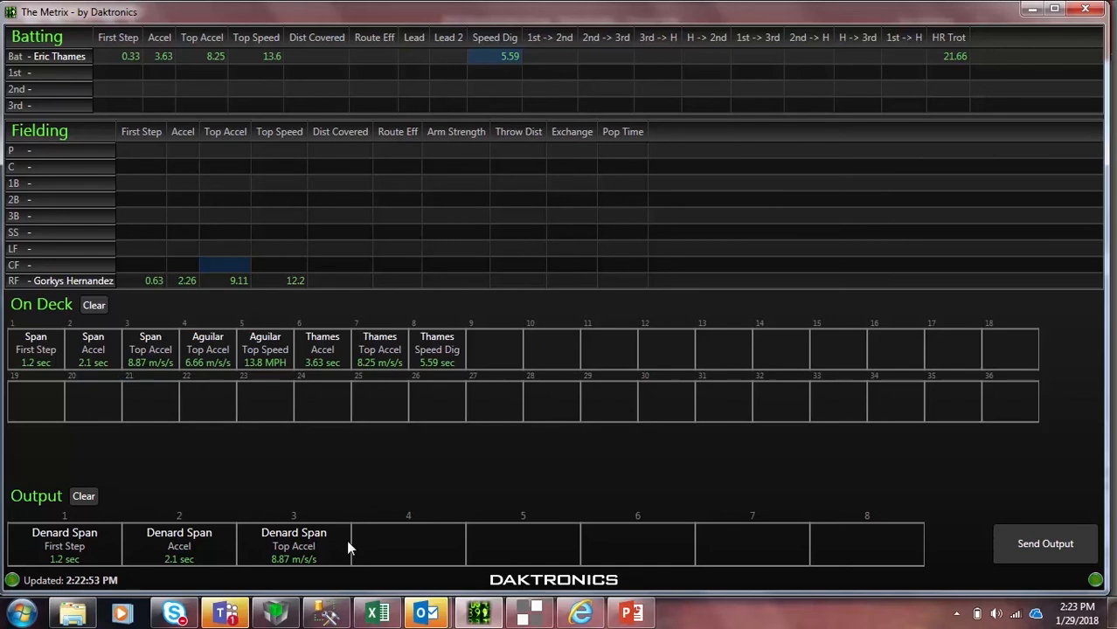
left_click(1046, 544)
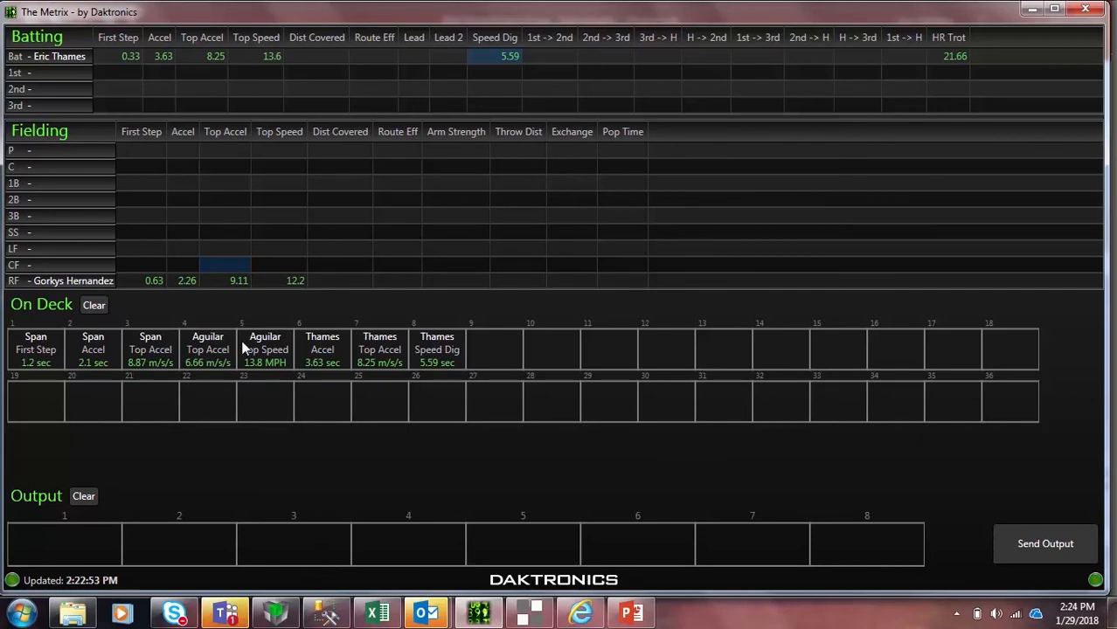
Switch to Data Monitor to examine the transmitted T.METRIC.01 player and First Step fields, and return to The Metrix.
left_click(529, 613)
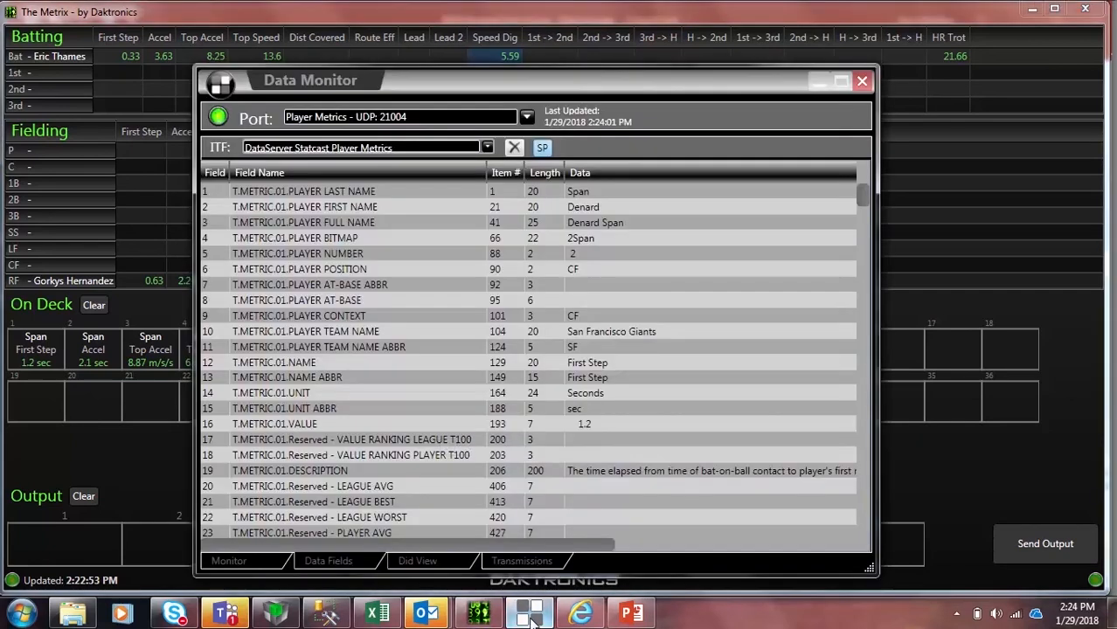
mouse_move(862, 195)
left_mouse_down()
mouse_move(863, 215)
mouse_move(867, 187)
left_mouse_up()
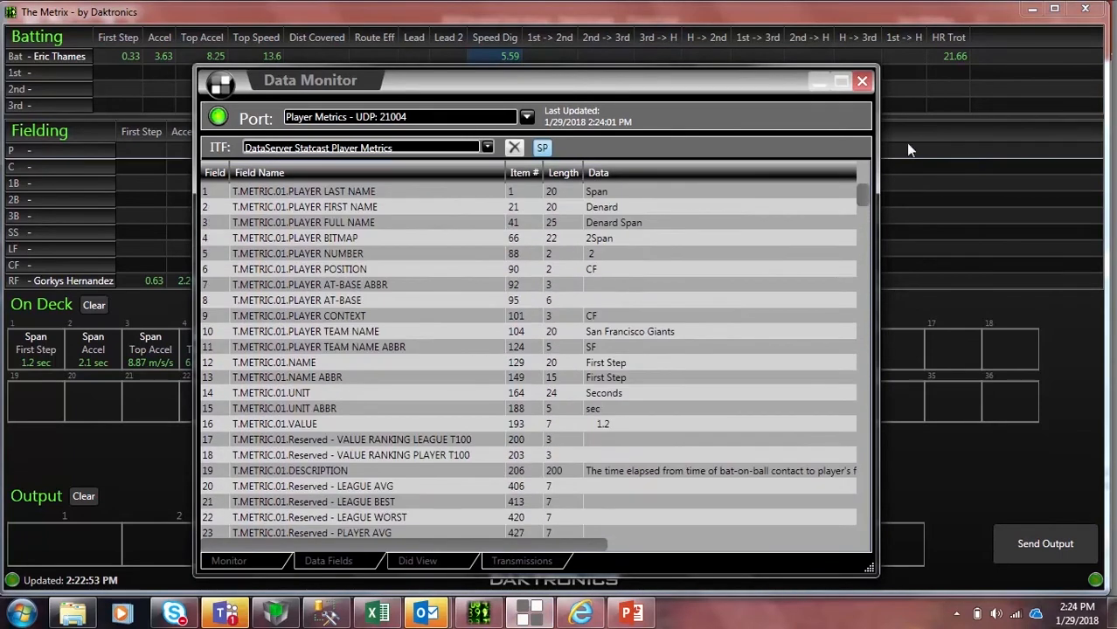
left_click(978, 485)
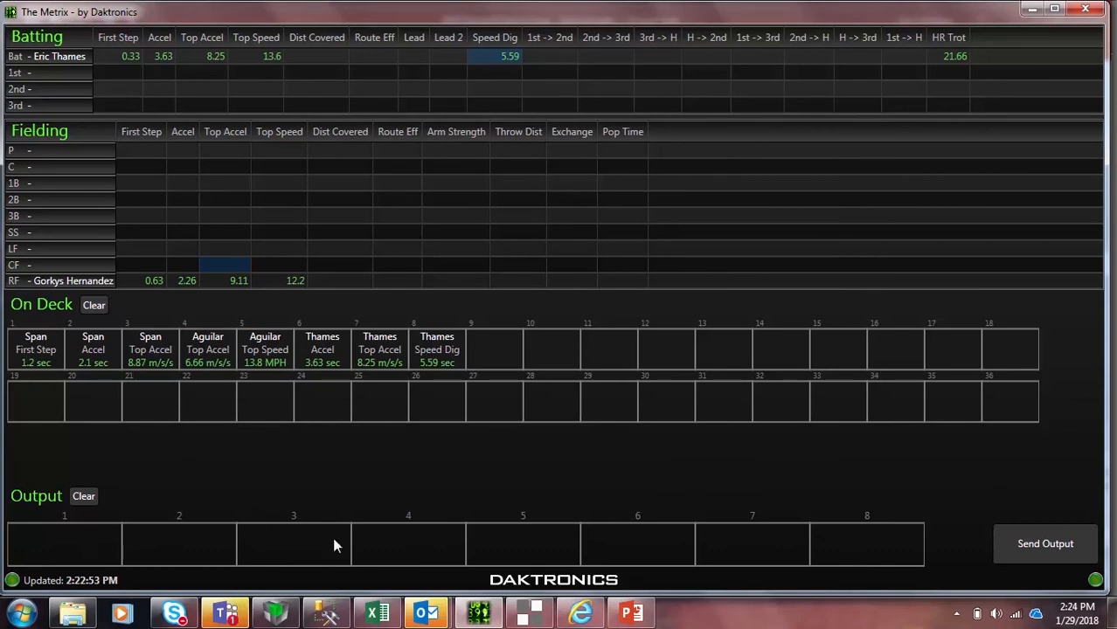
Send the empty Output to clear the transmitted metrics, and check the T.METRIC fields in Data Monitor.
left_click(1037, 543)
left_click(529, 612)
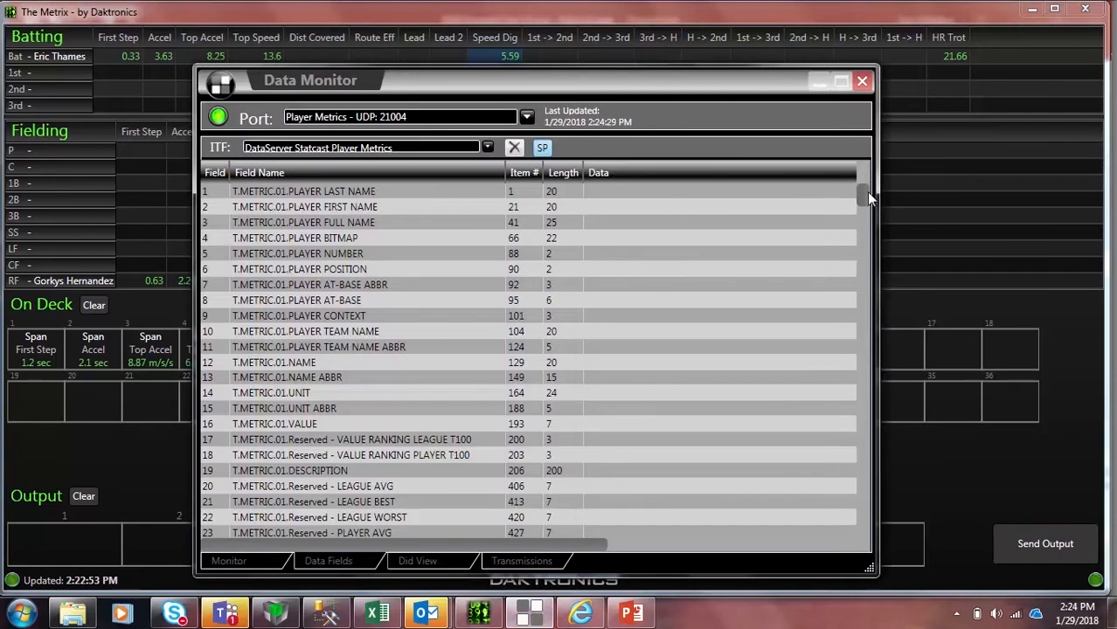
mouse_move(865, 201)
left_mouse_down()
mouse_move(865, 231)
mouse_move(865, 201)
left_mouse_up()
left_click(1001, 477)
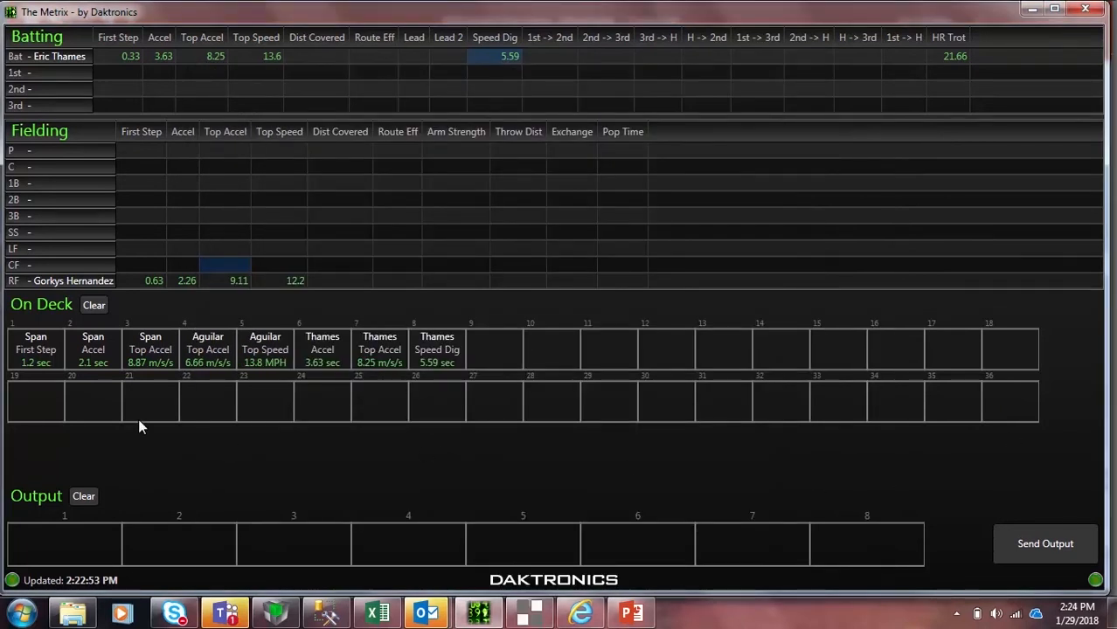
Queue the first four On Deck metrics, from the CF fielder's First Step to the earlier batter's Top Accel, and send the output.
left_click(42, 349)
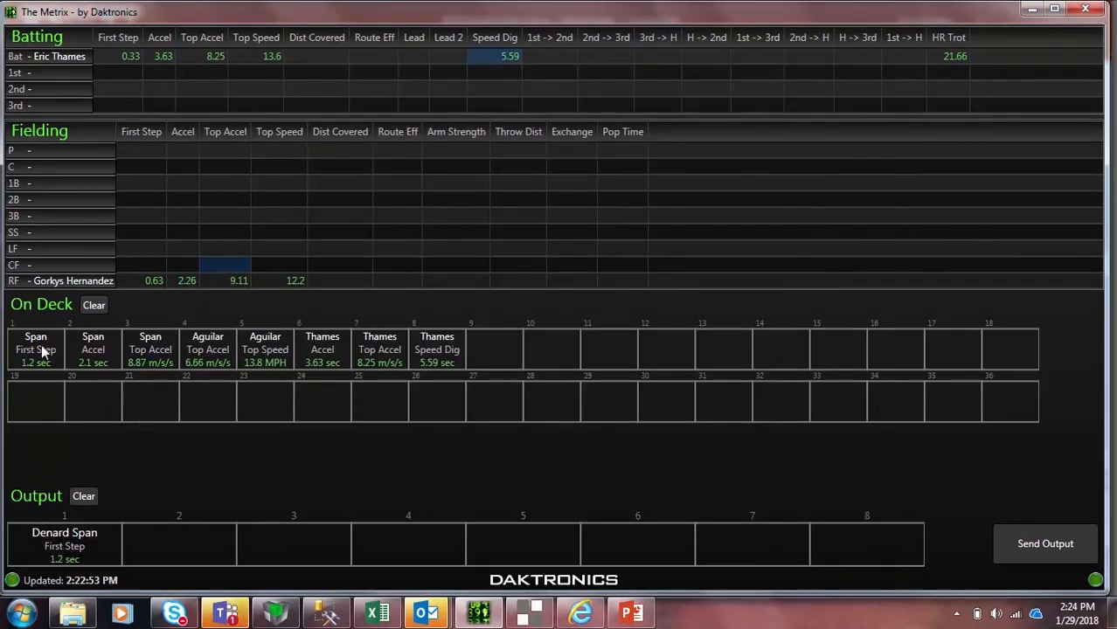
left_click(94, 356)
left_click(152, 352)
left_click(208, 357)
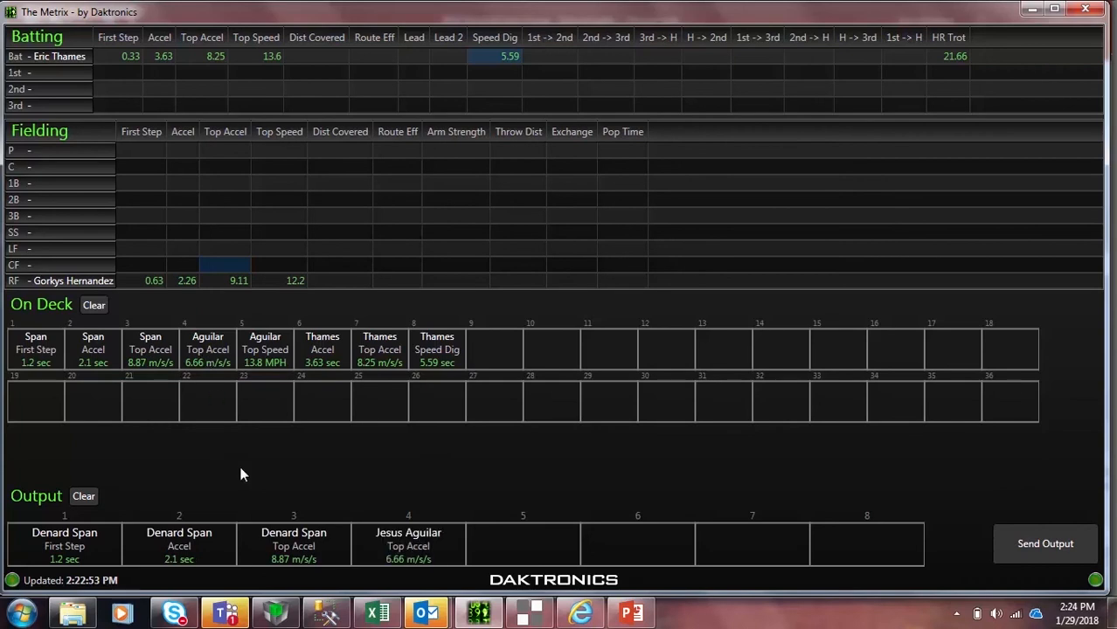
left_click(1019, 551)
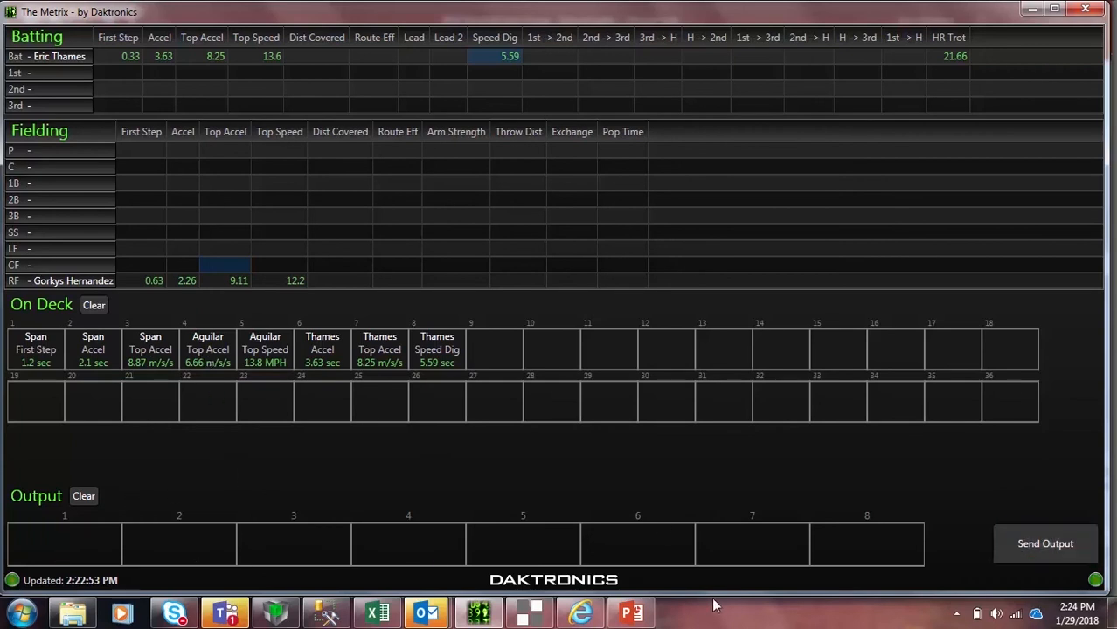
Examine the T.METRIC.04 player and Top Acceleration fields in Data Monitor, and return to The Metrix.
left_click(529, 614)
left_click_drag(865, 202, 866, 299)
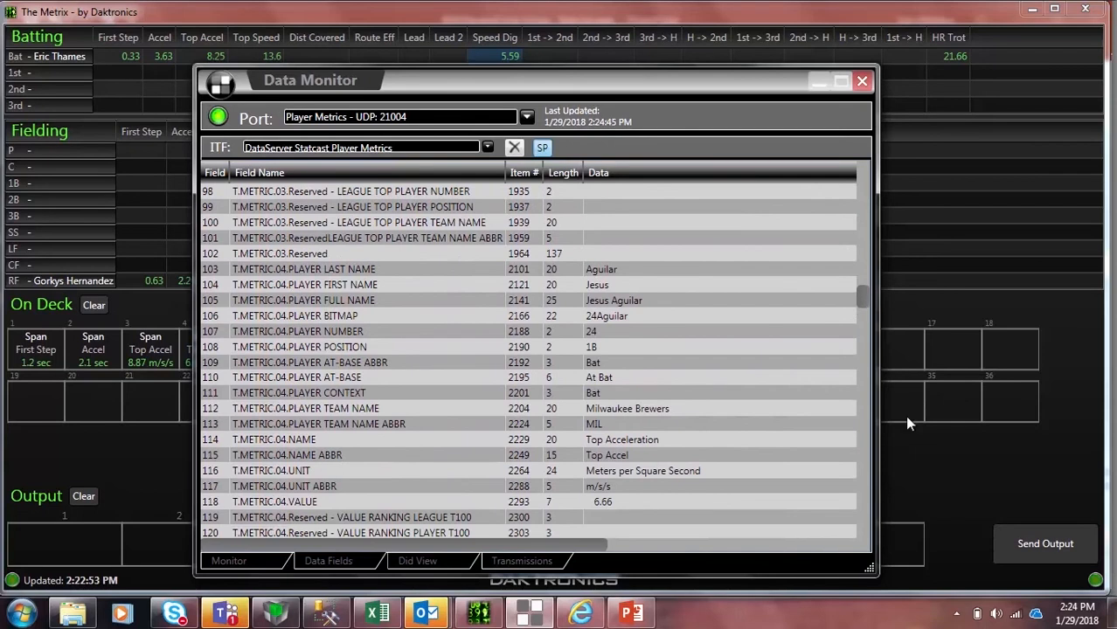
left_click(925, 458)
Queue only the CF fielder's Top Accel and the earlier batter's Top Accel, and send the output.
left_click(140, 366)
left_click(206, 361)
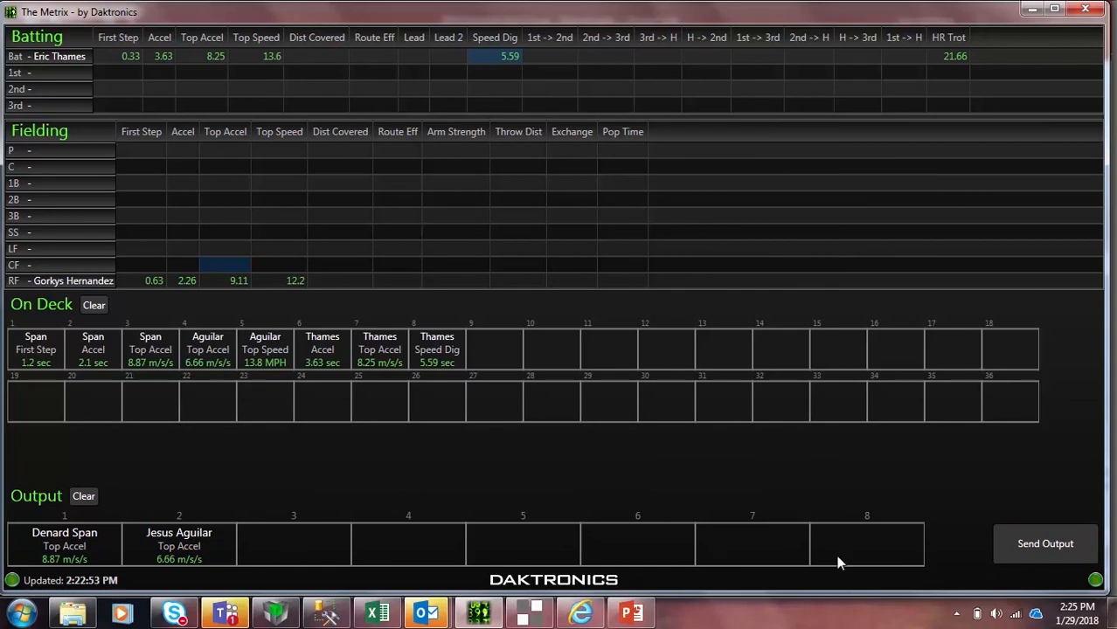
left_click(1034, 551)
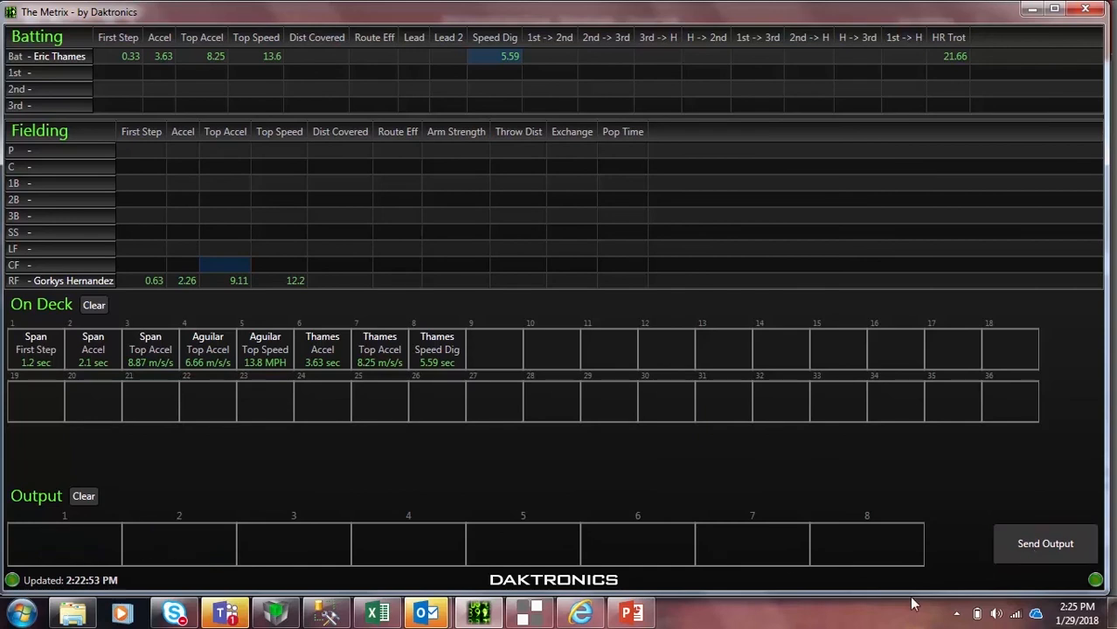
Check in Data Monitor which metric fields are now filled, from T.METRIC.04 back to T.METRIC.01, and return to The Metrix.
left_click(529, 612)
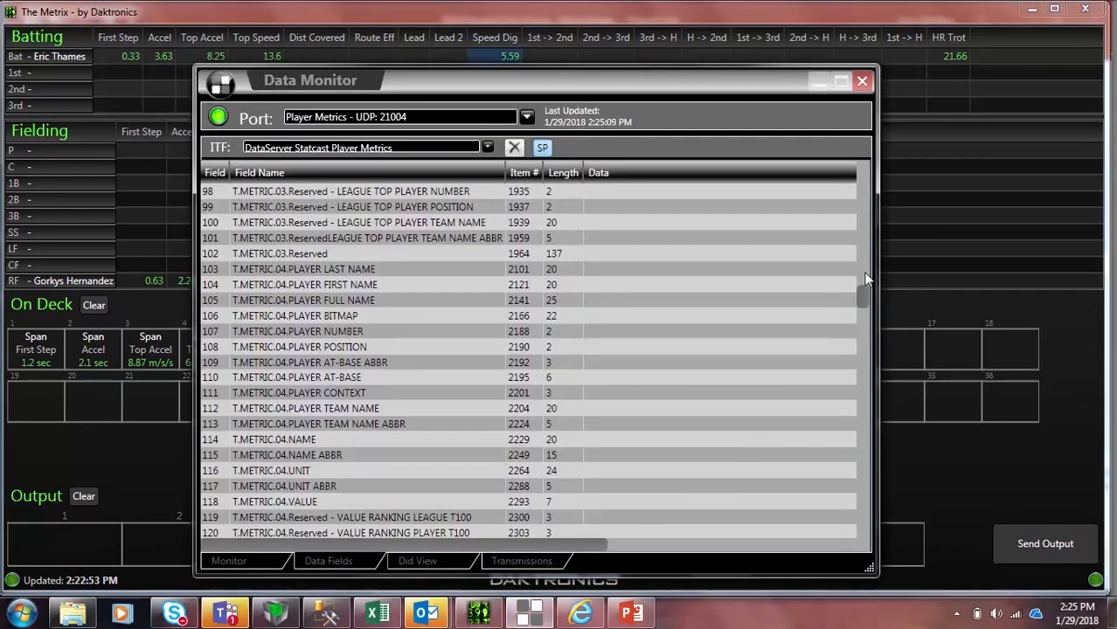
left_click_drag(863, 303, 861, 185)
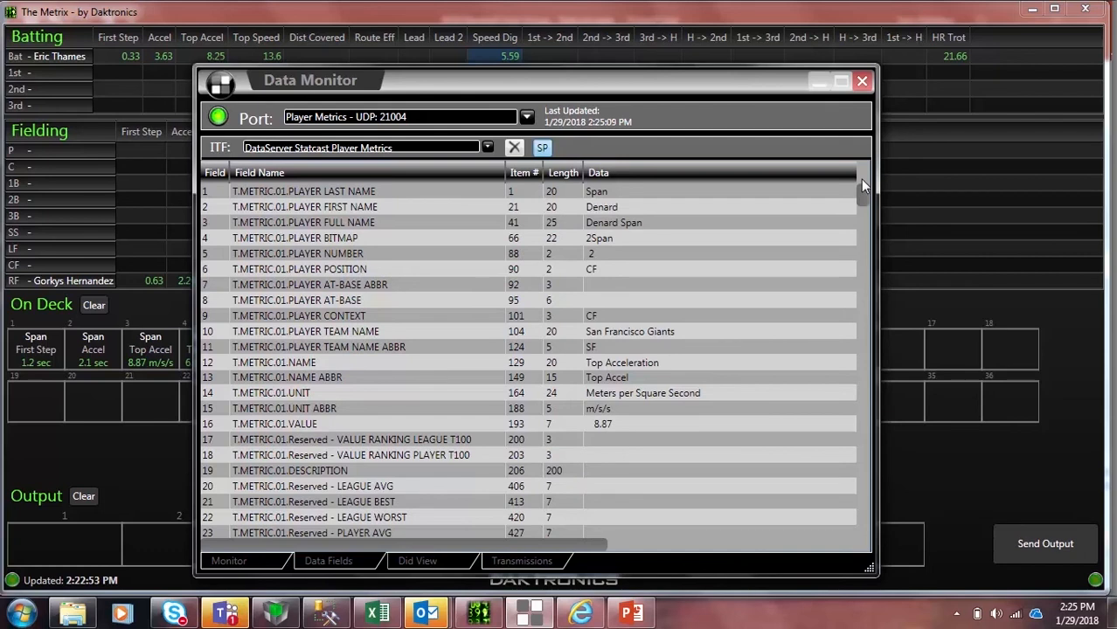
left_click(741, 17)
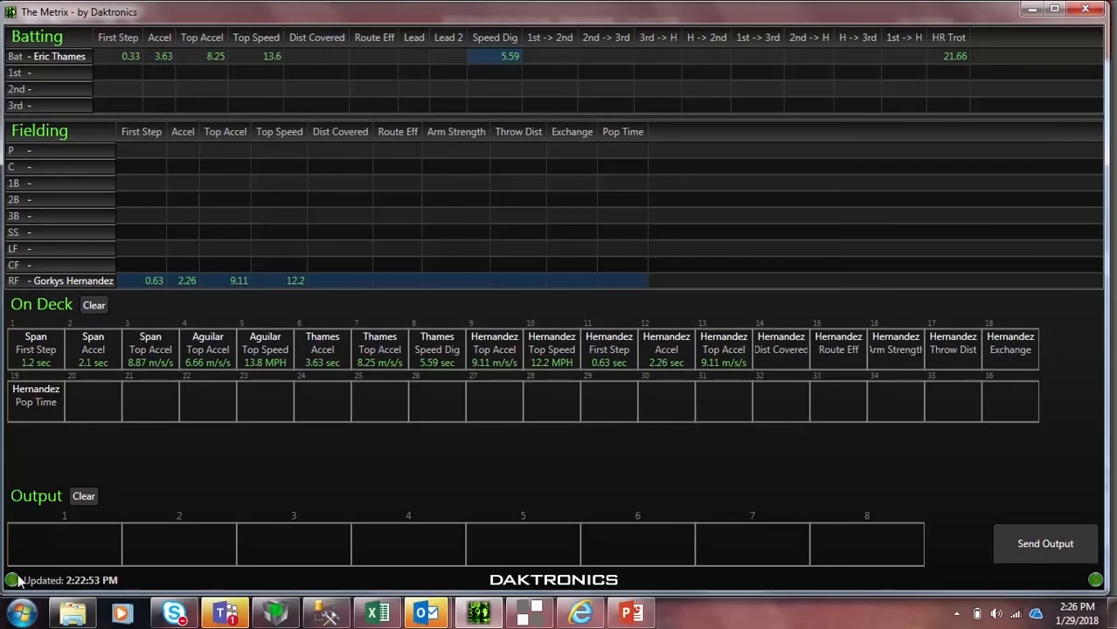
Load MetricsFromFeed.xml from the Sample Data Files folder as the input file.
left_click(13, 582)
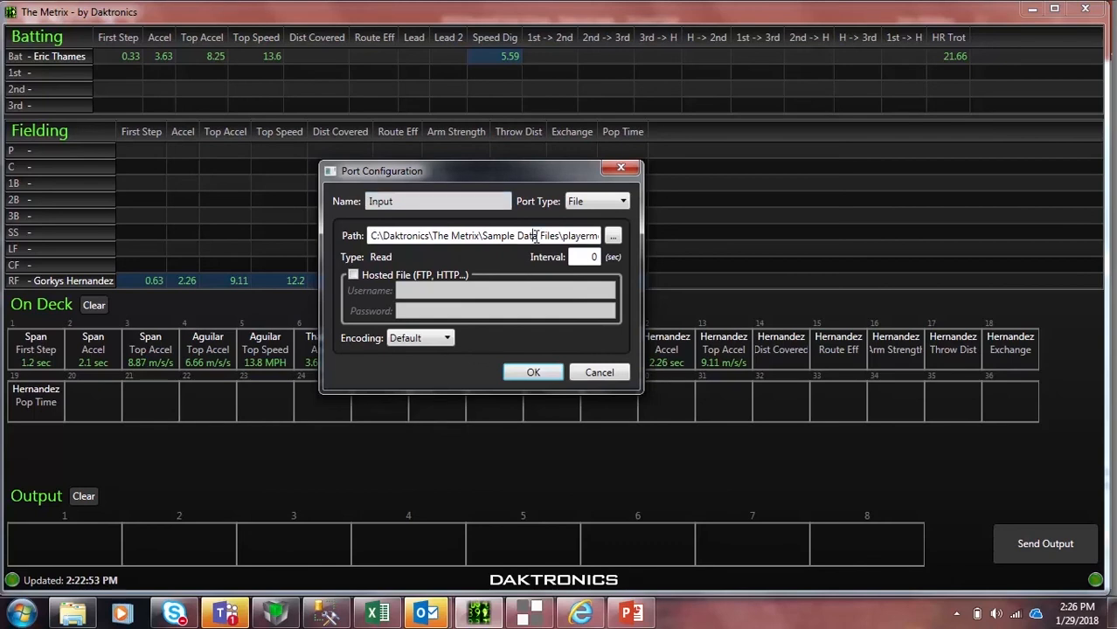
key("End")
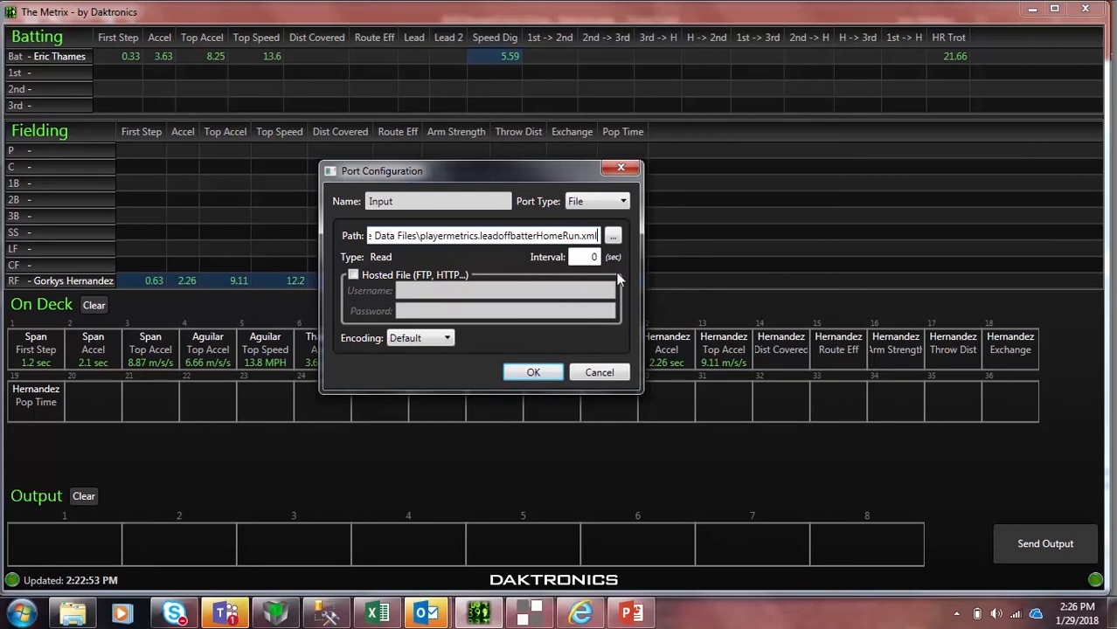
left_click(614, 236)
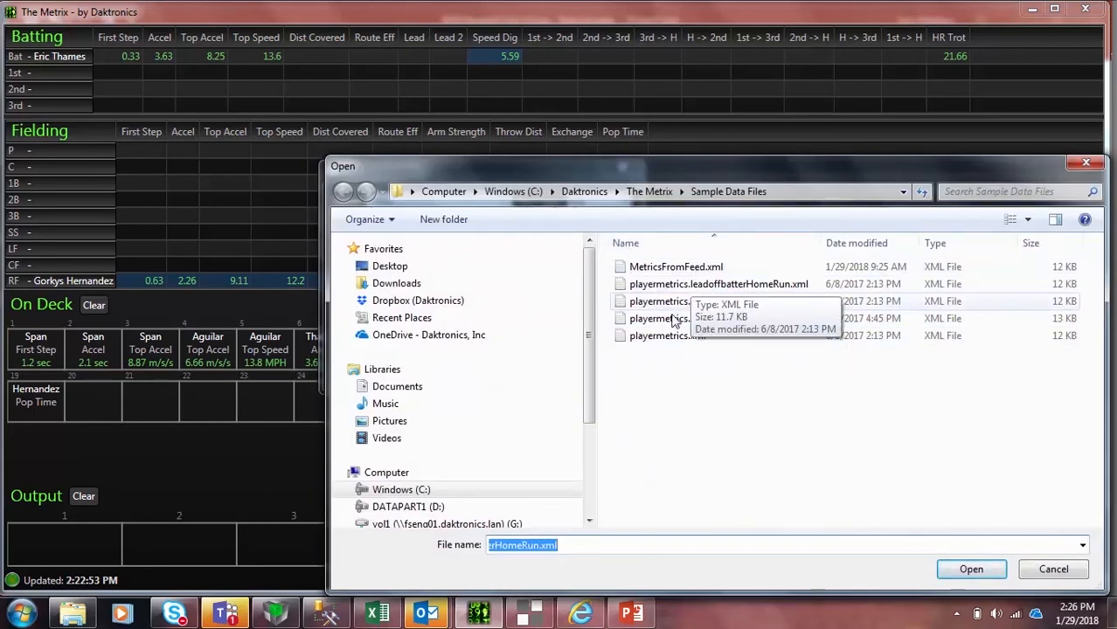
left_click(673, 267)
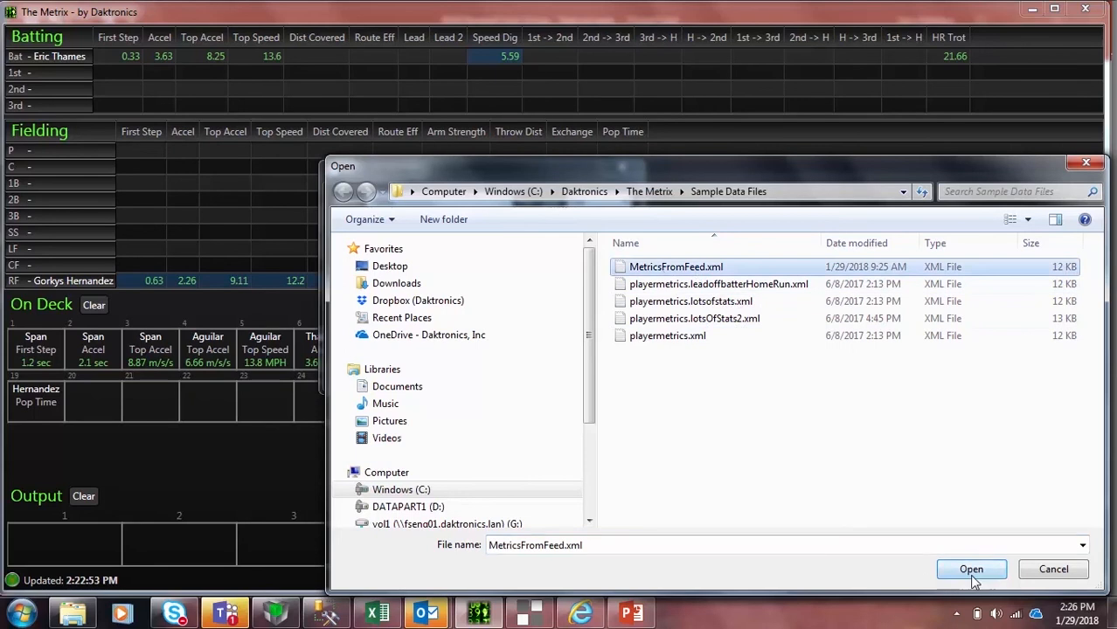
left_click(969, 570)
left_click(530, 373)
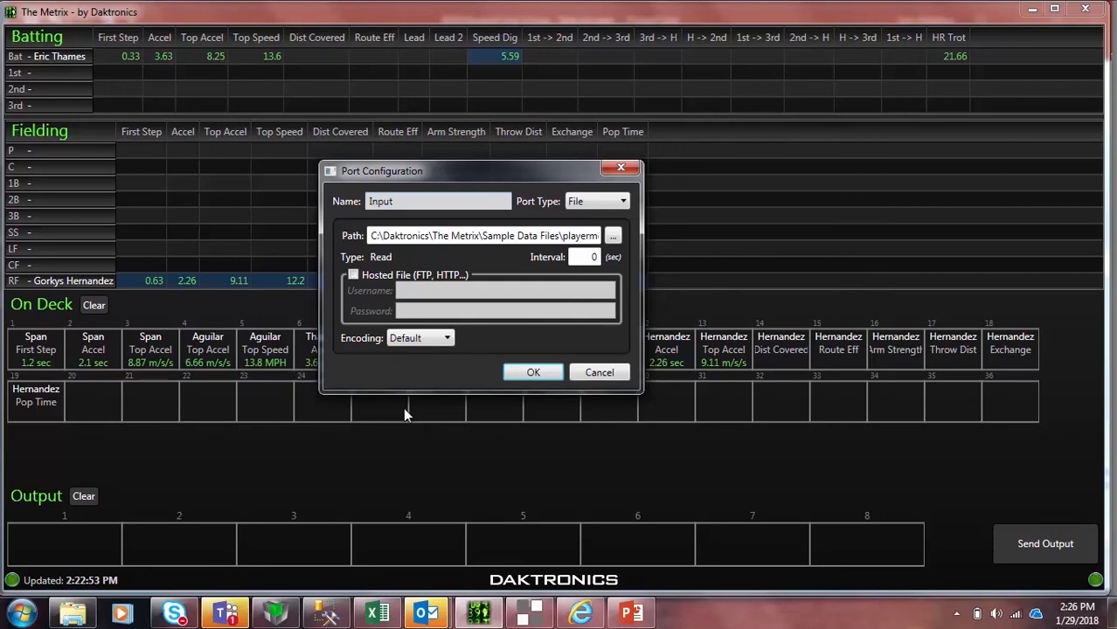
key("Return")
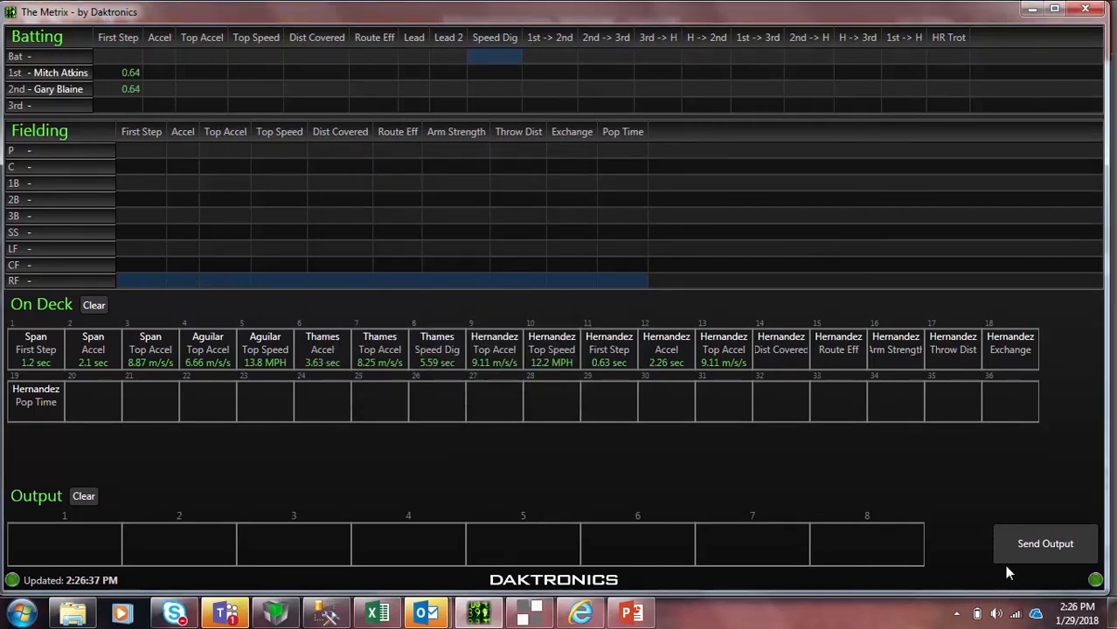
Open the output's network port configuration and enter 21004 as the port number.
left_click(1097, 581)
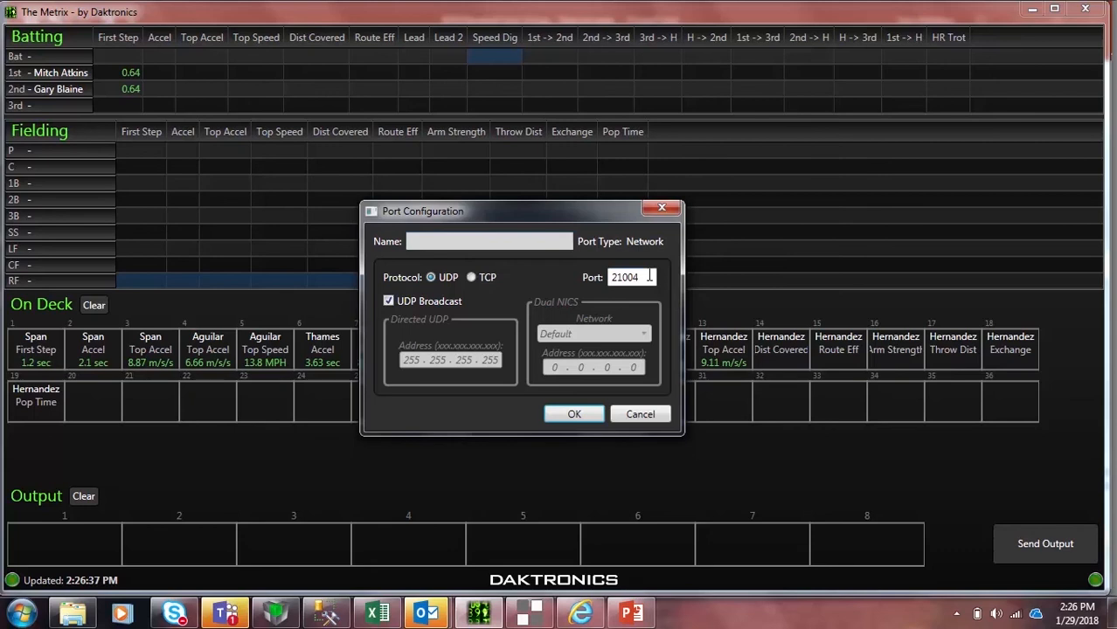
double_click(646, 277)
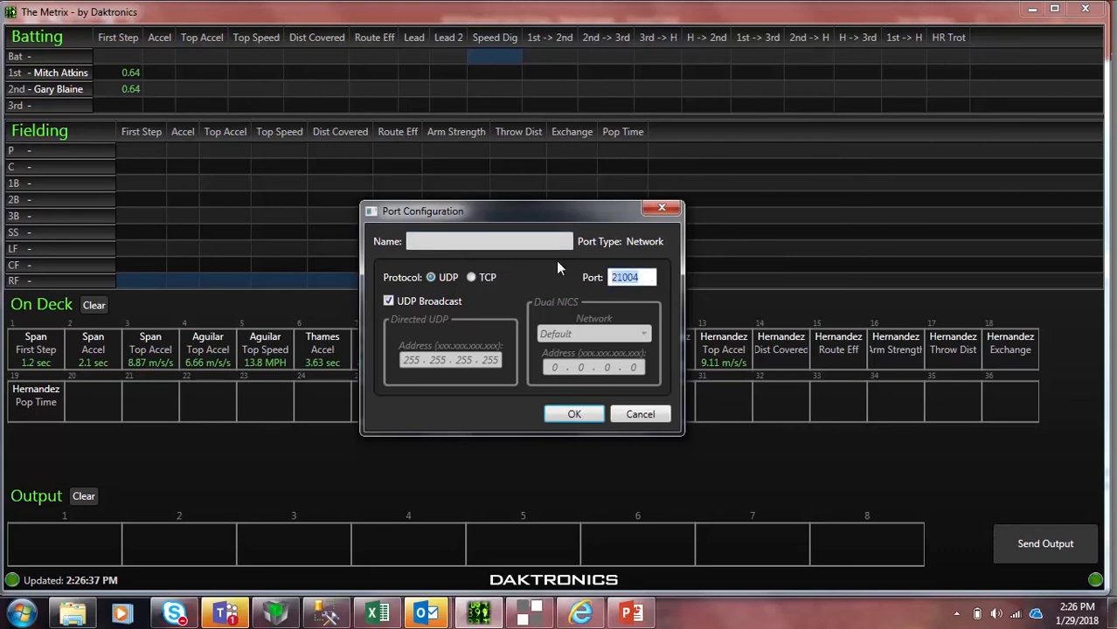
type("21004")
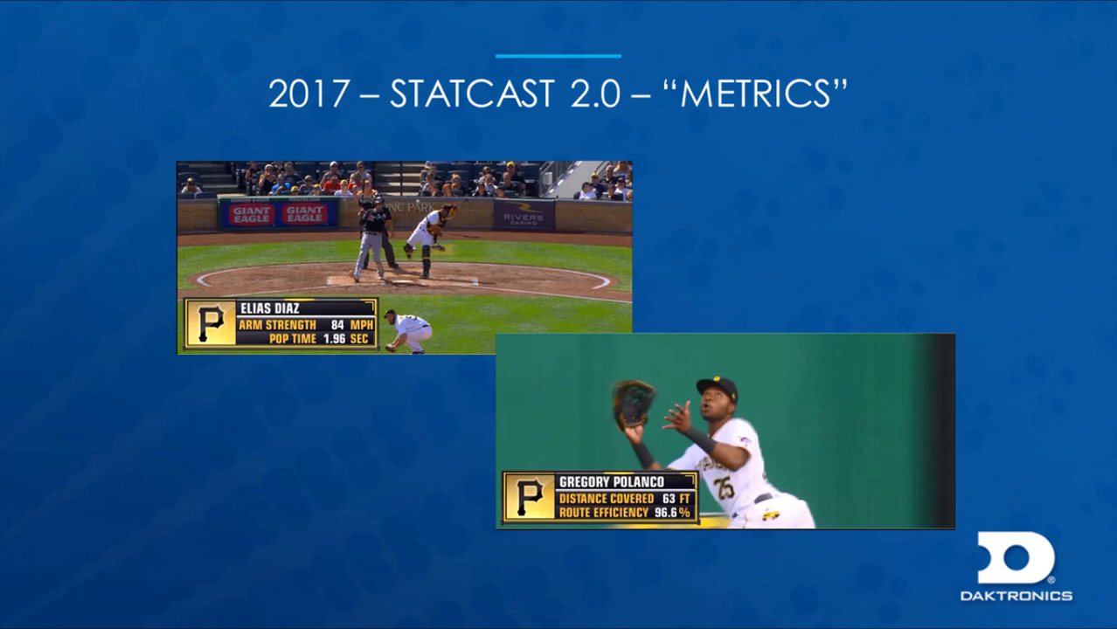
key("Right")
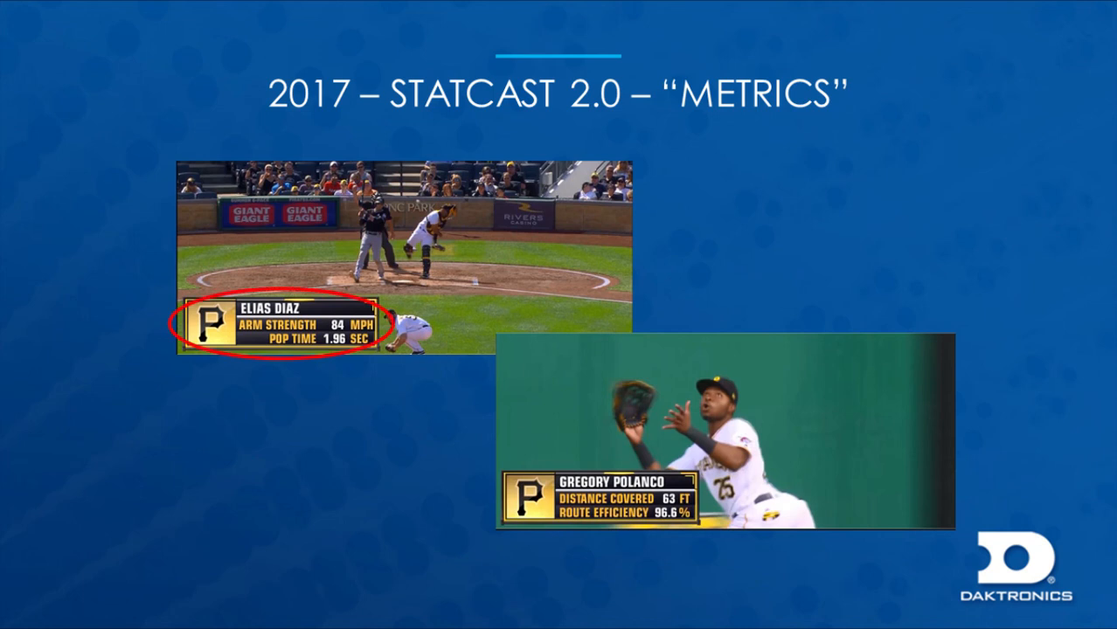
key("Right")
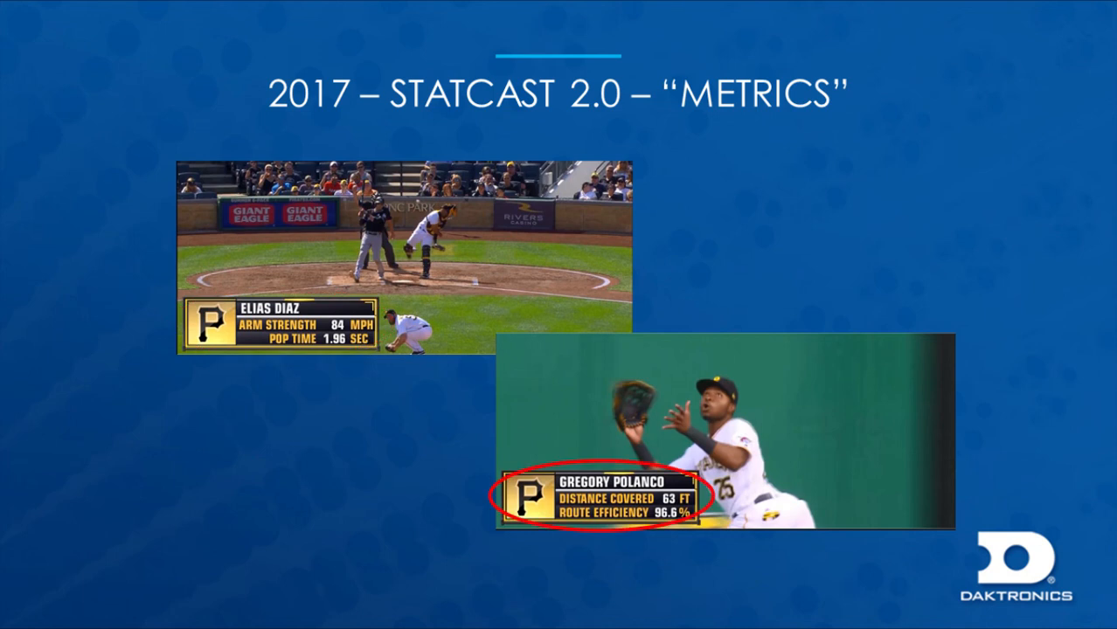
key("Right")
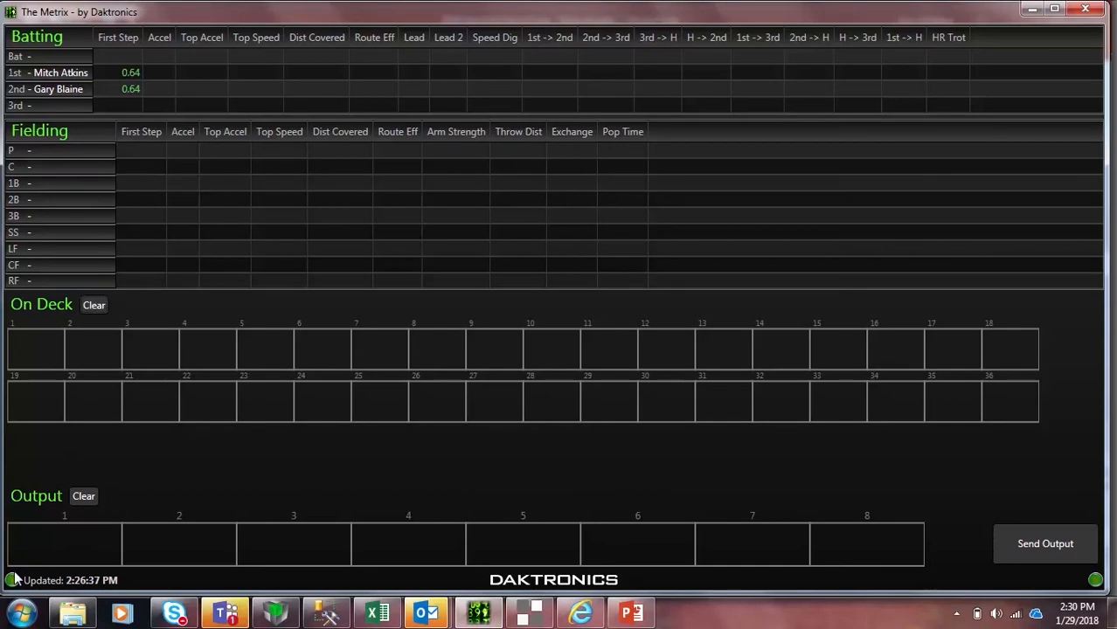
Load playermetrics.lotsofstats.xml from the Sample Data Files folder as the input file.
left_click(13, 580)
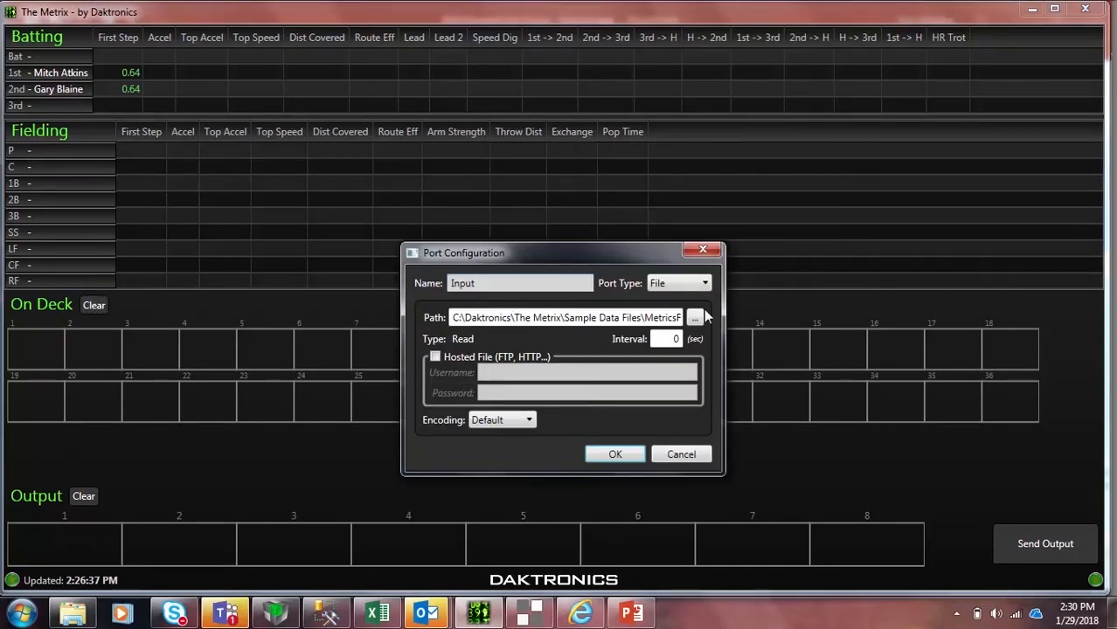
left_click(695, 317)
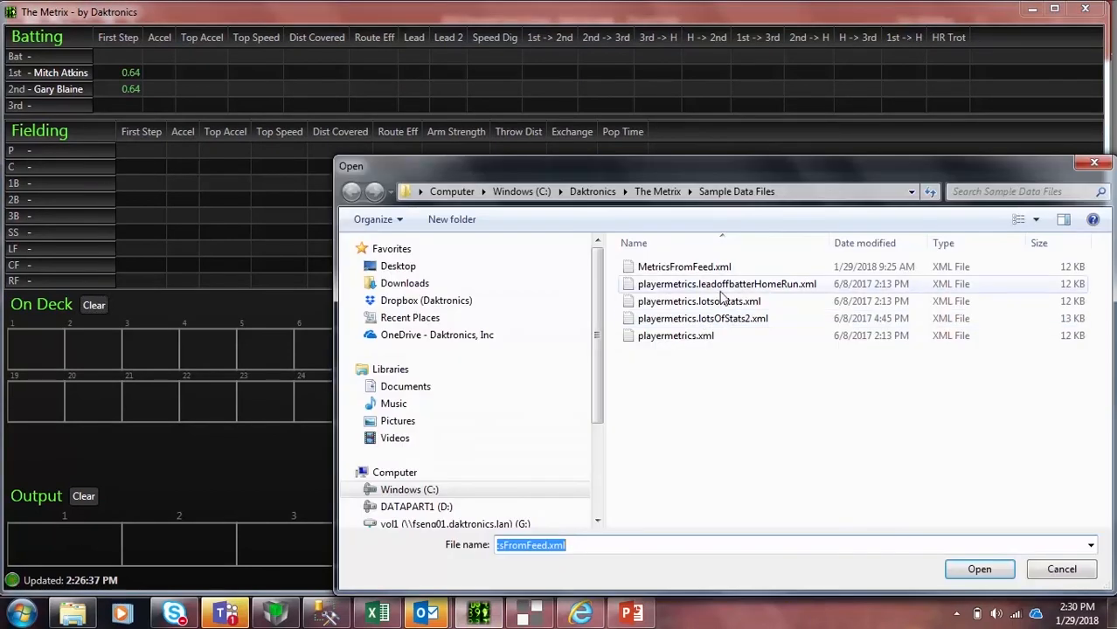
left_click(728, 287)
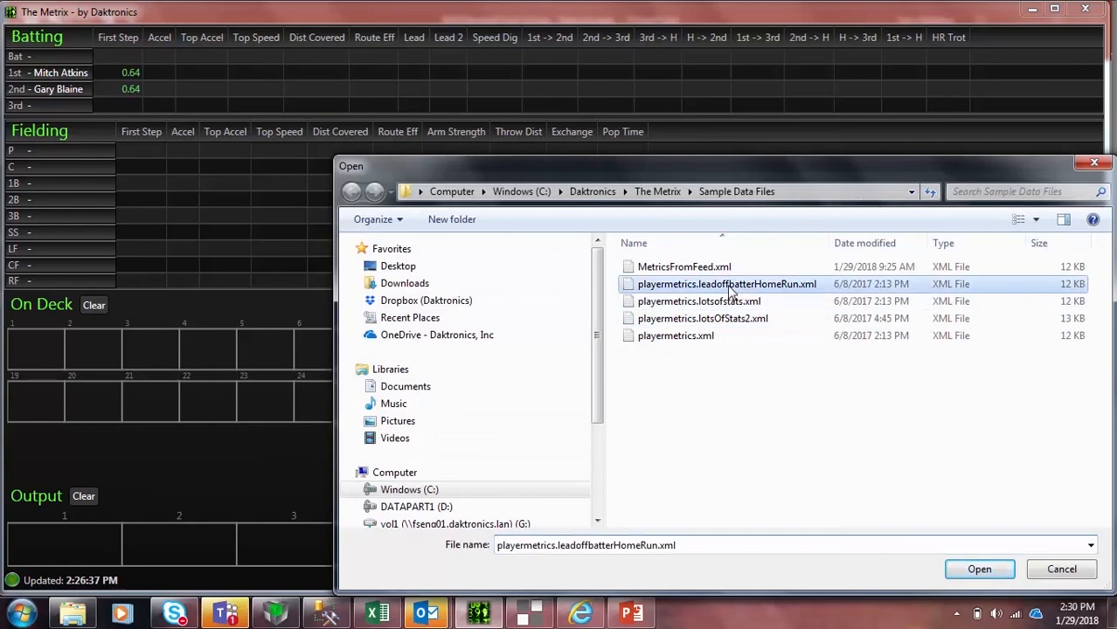
left_click(725, 301)
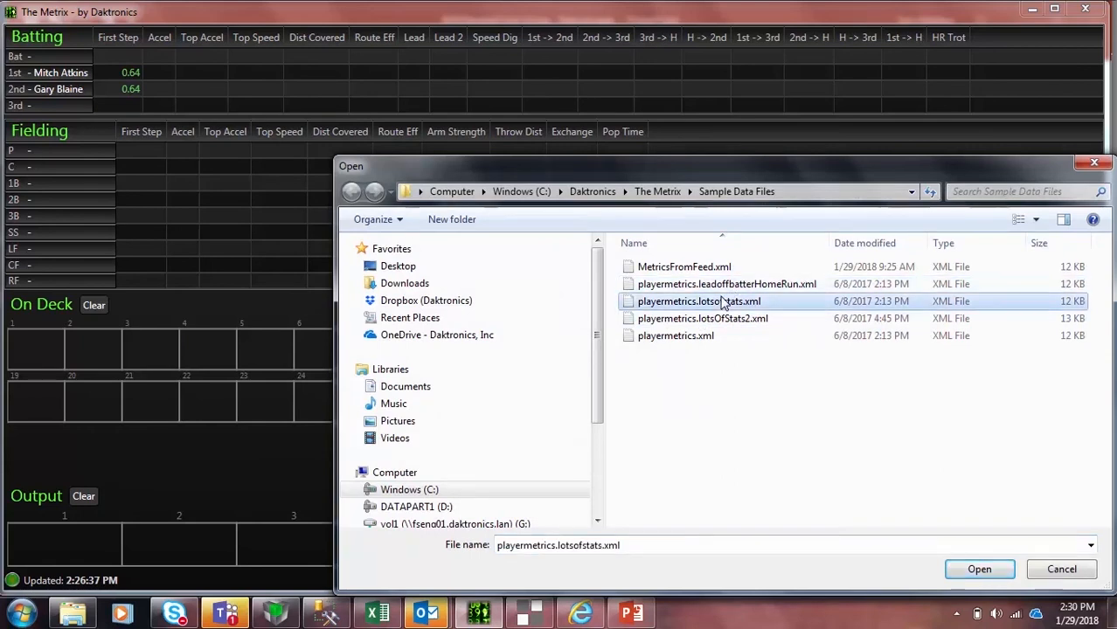
left_click(996, 573)
left_click(616, 455)
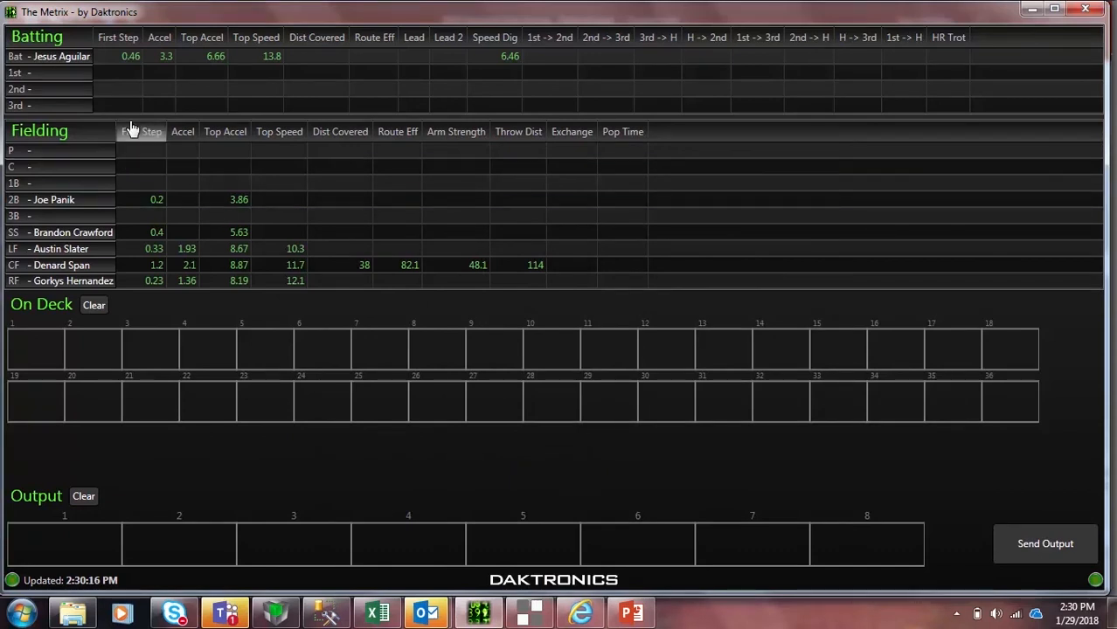
Capture the batter's First Step and Accel metrics in On Deck, queue both for output in that order, and send them.
left_click(110, 60)
left_click(156, 58)
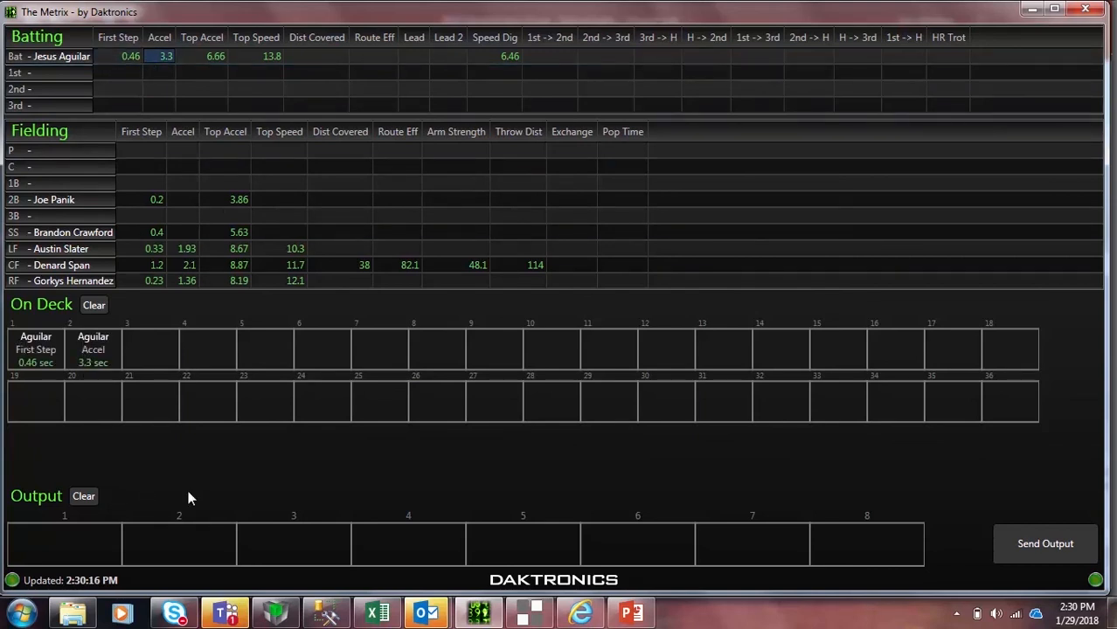
left_click(45, 359)
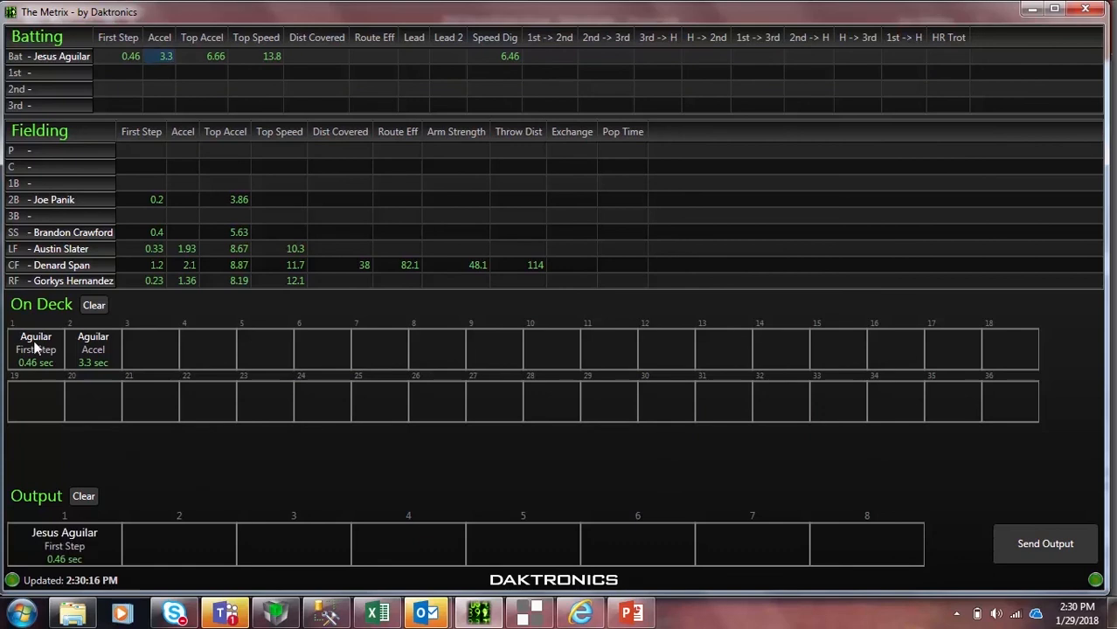
left_click(89, 349)
left_click(1026, 553)
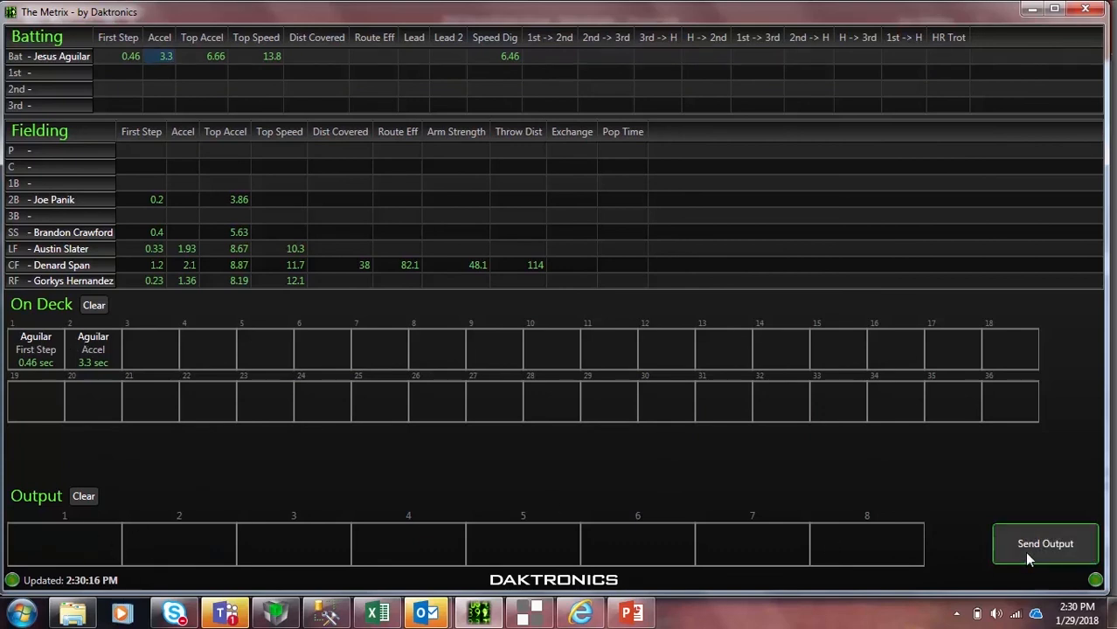
Examine the T.METRIC.01 and T.METRIC.02 name, unit, value and description fields in Data Monitor, and return to The Metrix.
left_click(528, 614)
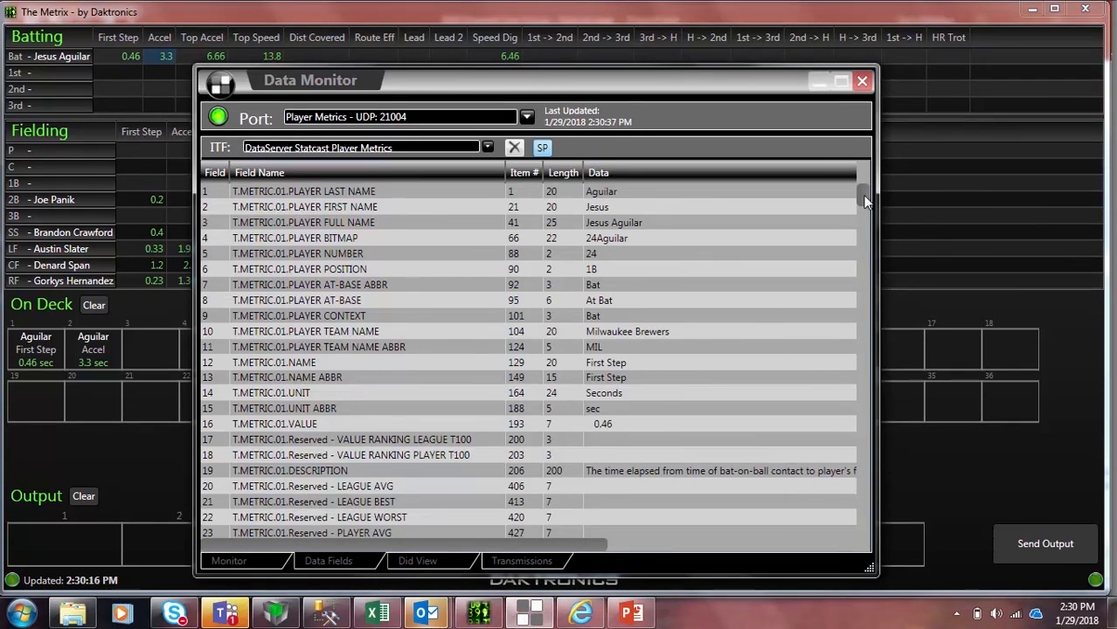
mouse_move(863, 201)
left_mouse_down()
mouse_move(860, 232)
mouse_move(858, 183)
left_mouse_up()
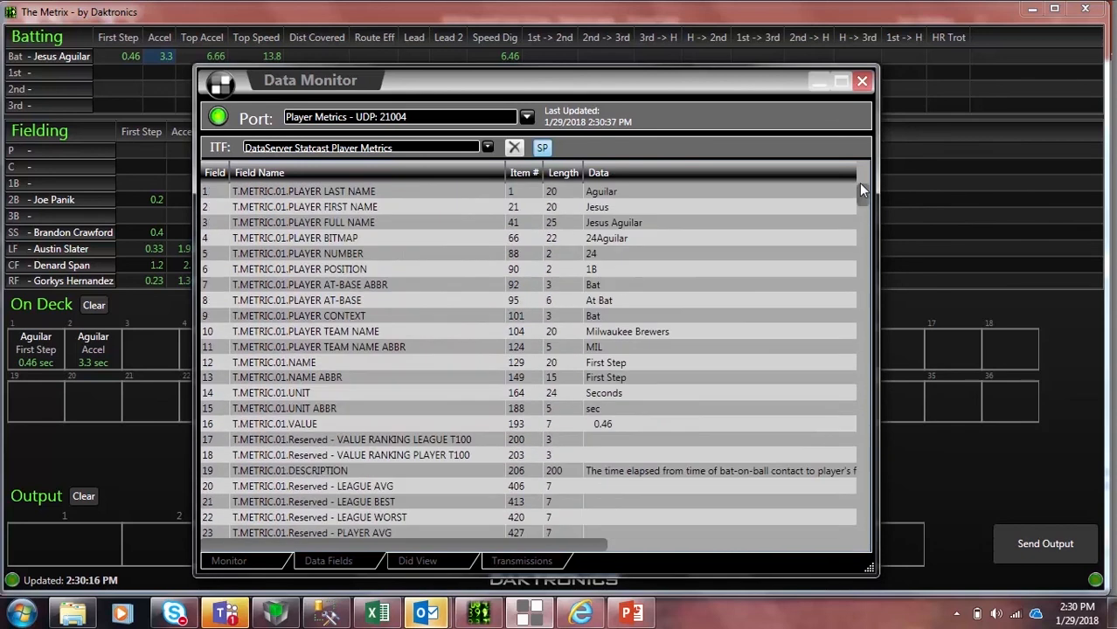
left_click(638, 362)
left_click_drag(616, 543, 385, 540)
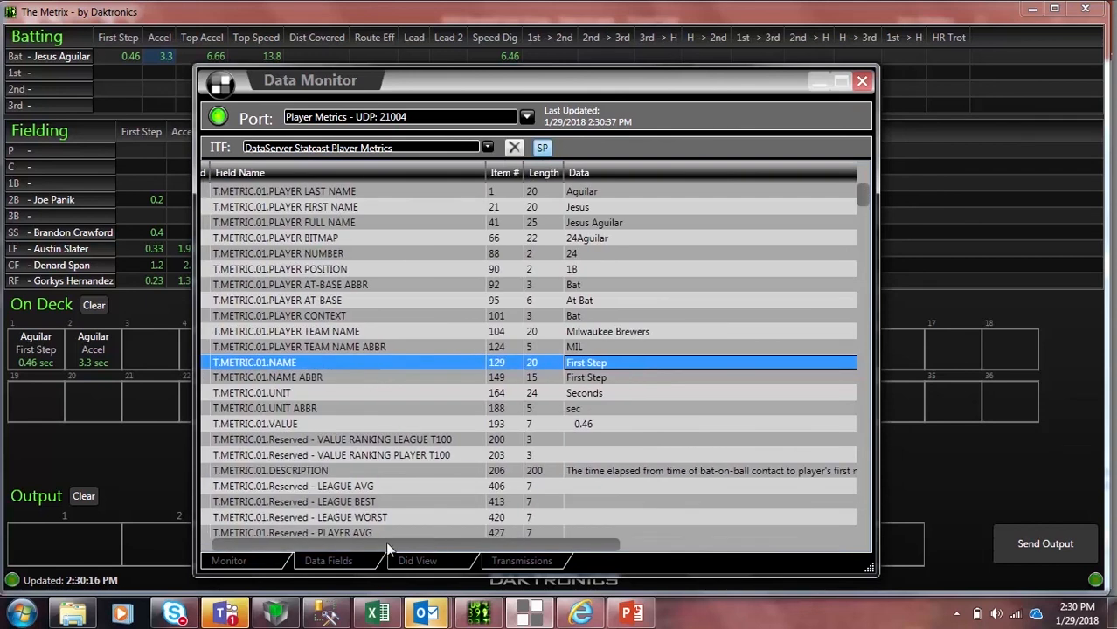
left_click_drag(861, 199, 867, 238)
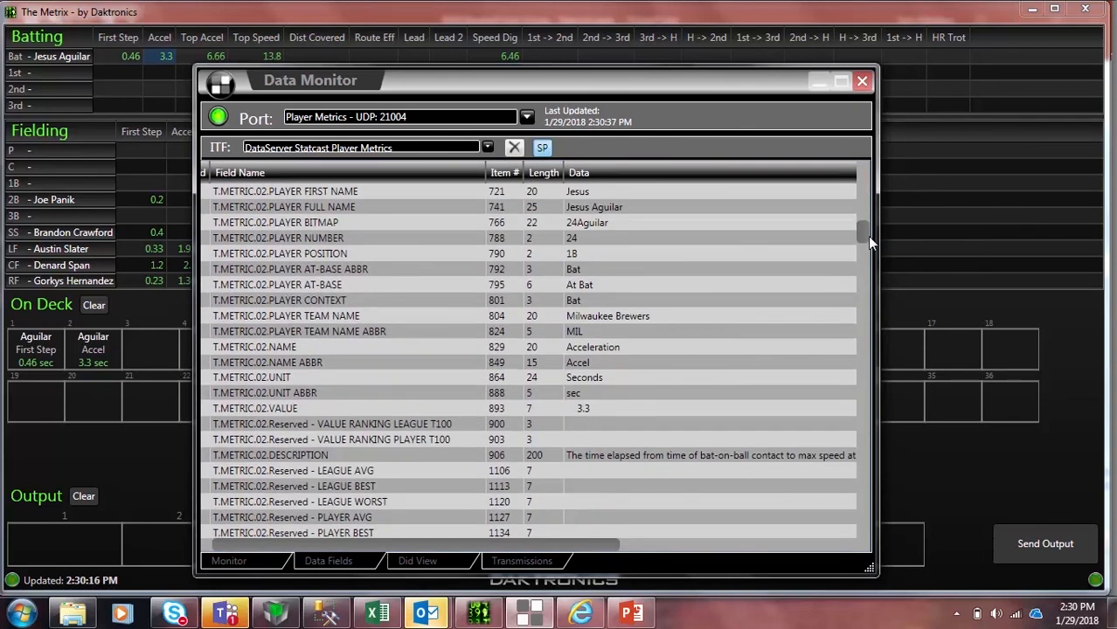
left_click(280, 347)
left_click(862, 81)
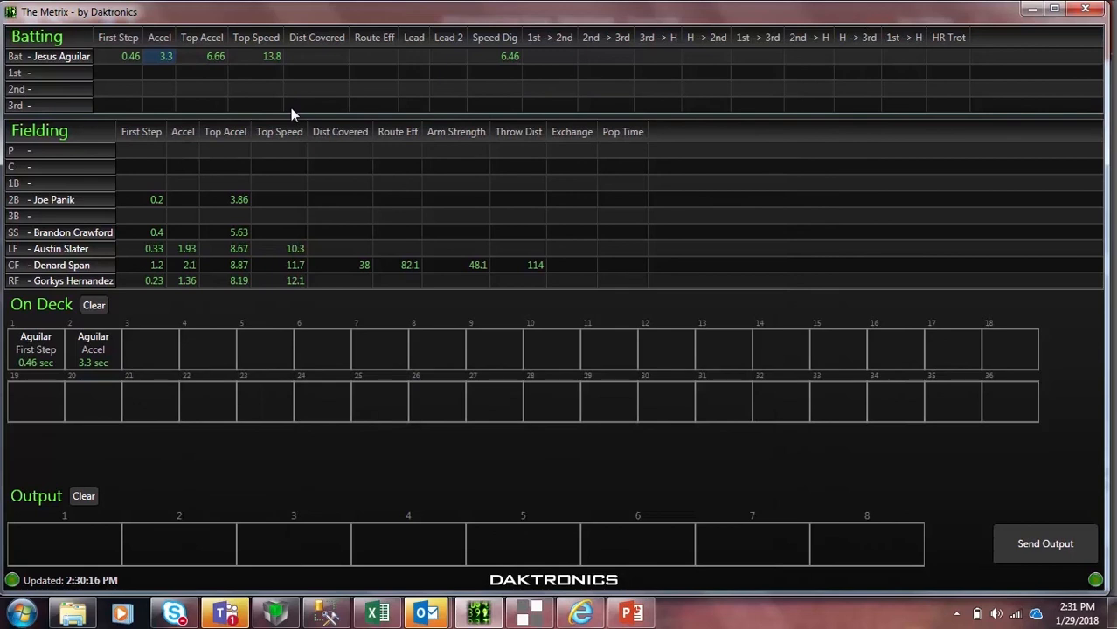
Clear On Deck and capture the batter's Top Accel and Top Speed plus the CF fielder's Arm Strength and Throw Dist.
left_click(93, 305)
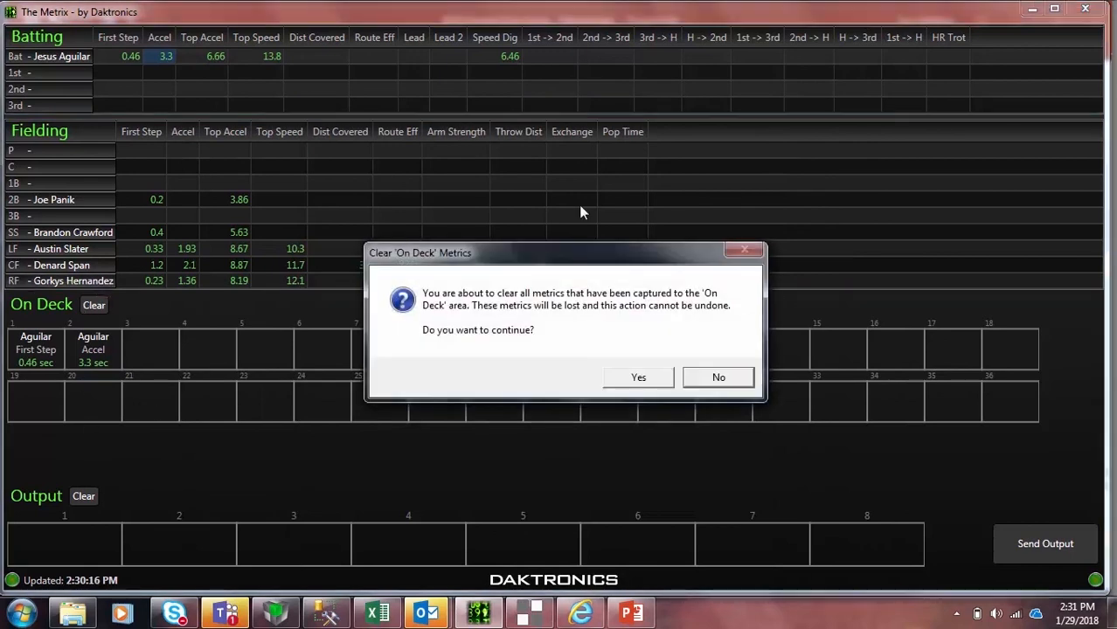
left_click(640, 381)
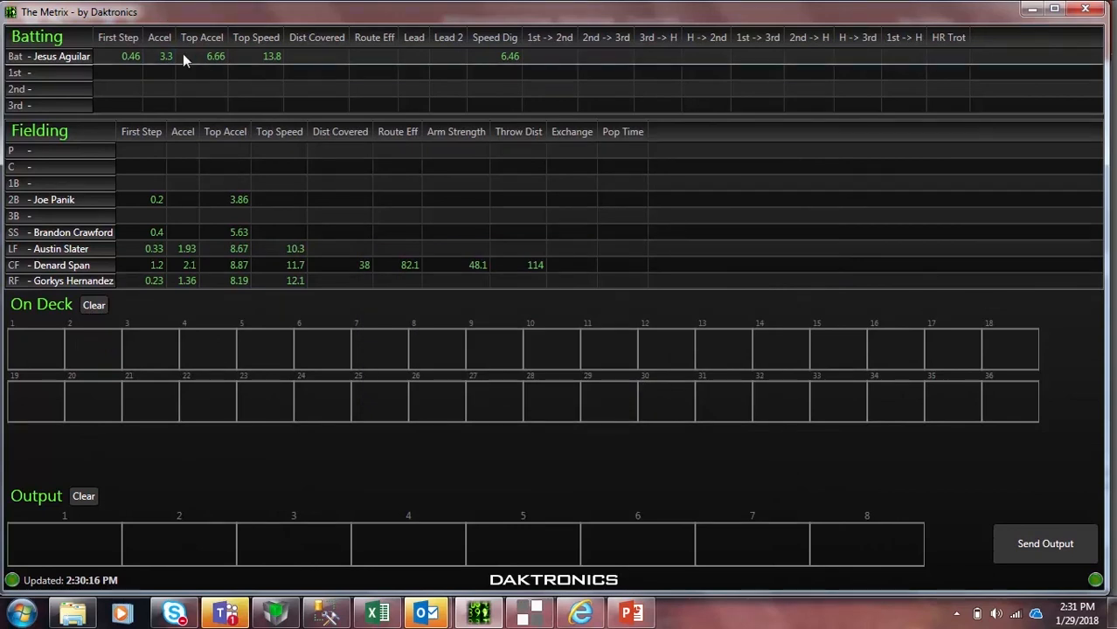
left_click(216, 60)
left_click(265, 58)
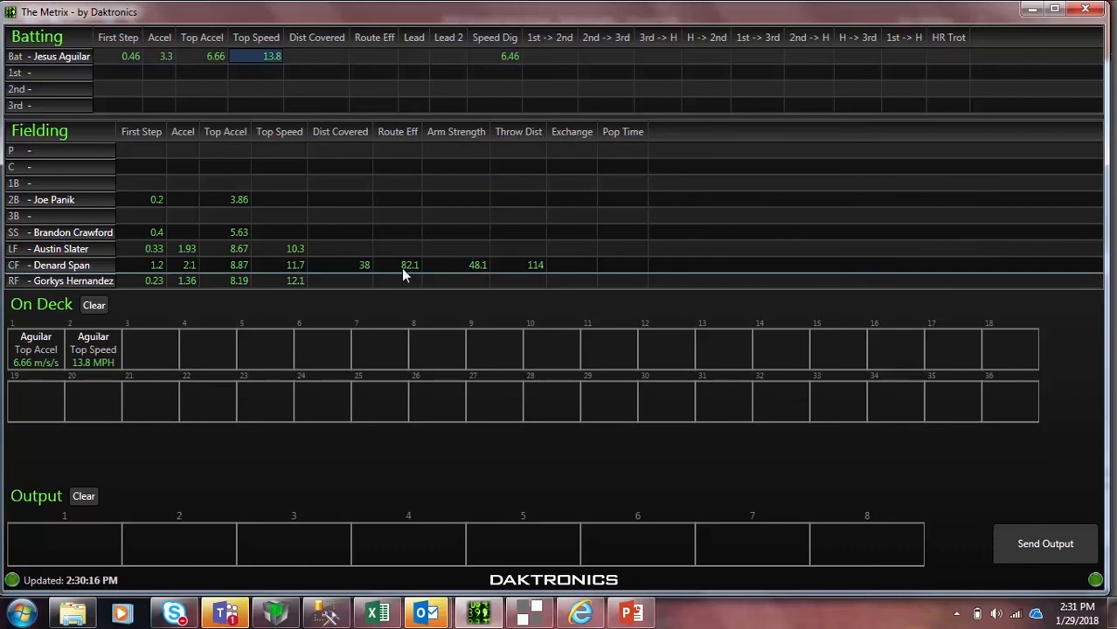
left_click(466, 266)
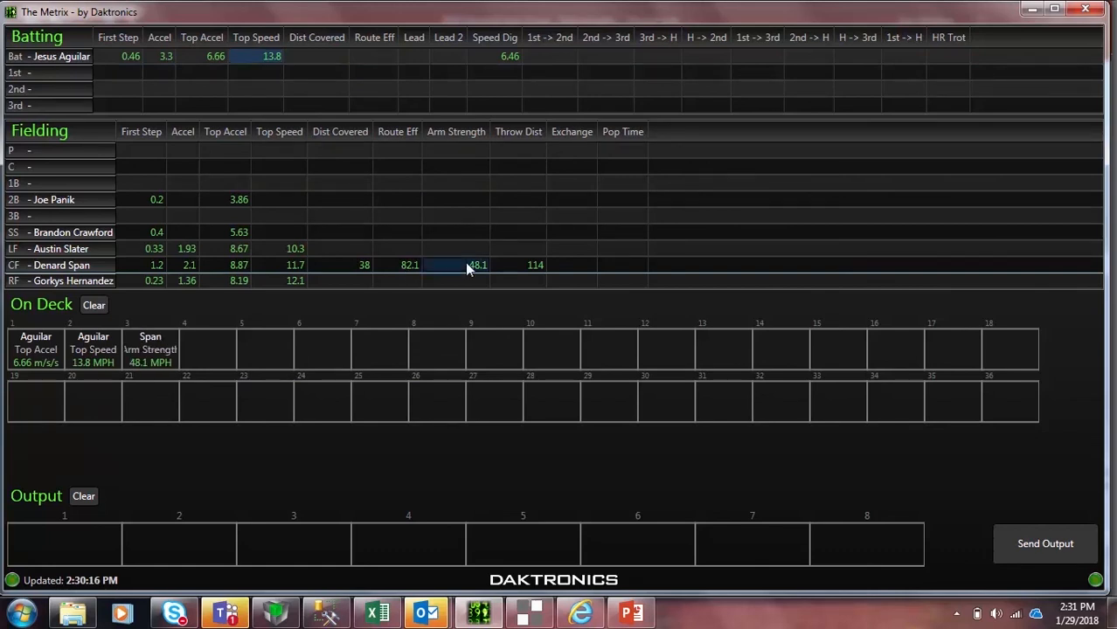
left_click(518, 266)
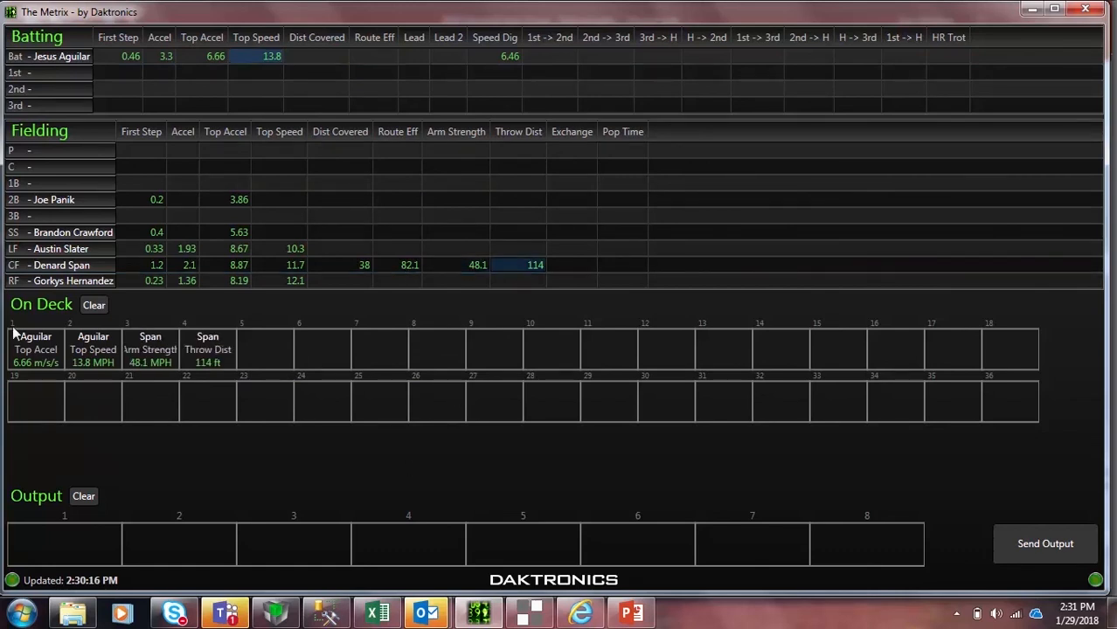
Queue all four On Deck metrics in output slots 1 to 4 and send the output.
left_click(32, 349)
left_click(90, 348)
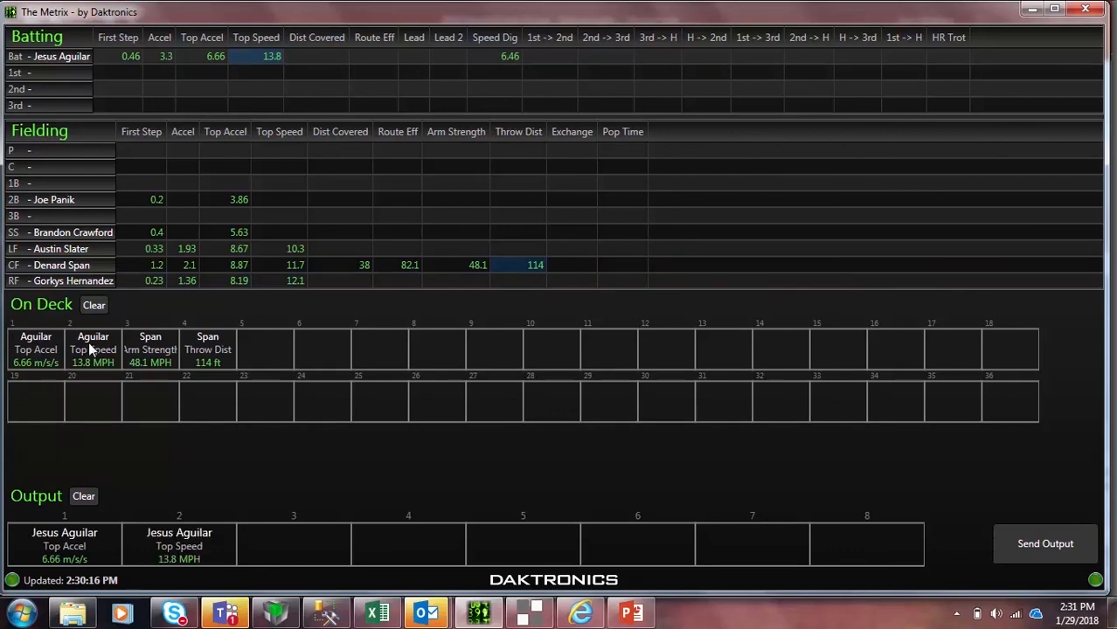
left_click(153, 358)
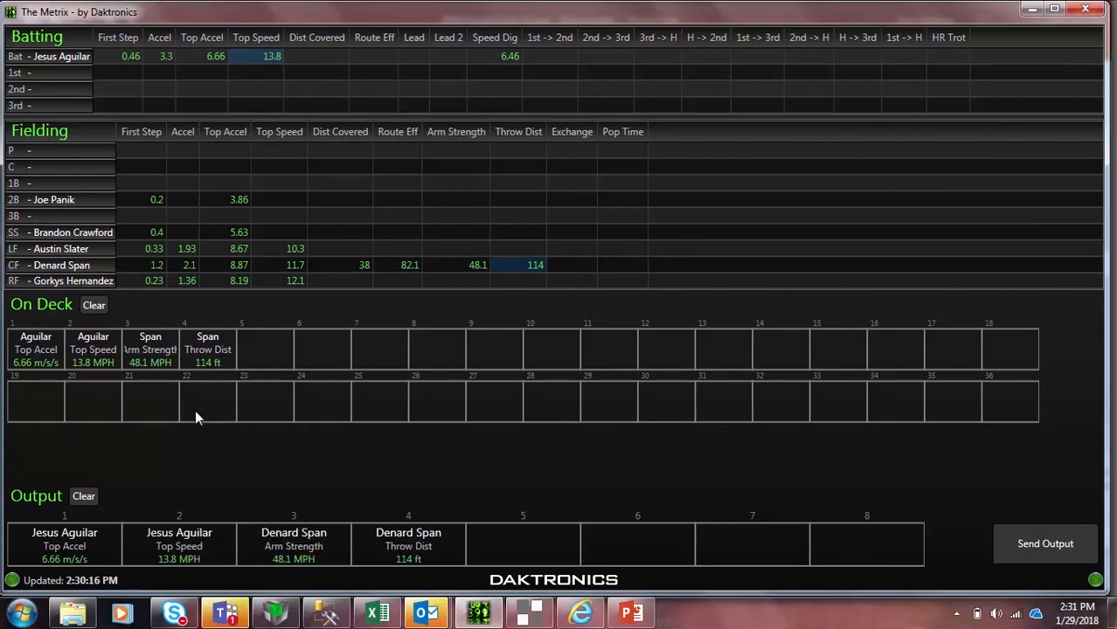
left_click(1047, 525)
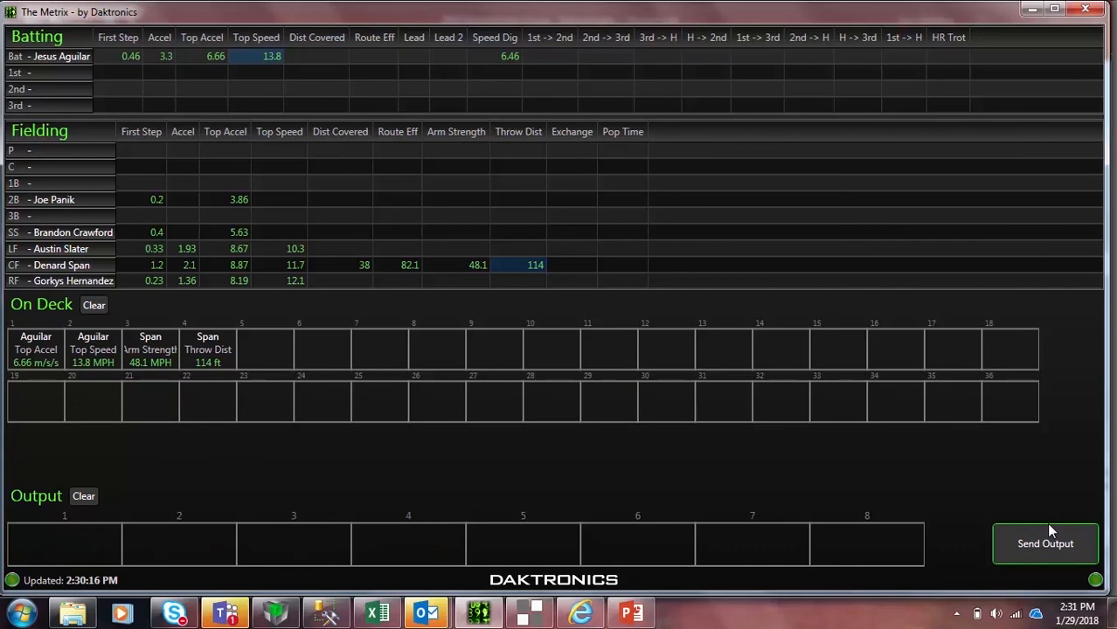
Switch to Data Monitor to check the metric fields received from the four-metric output.
left_click(530, 614)
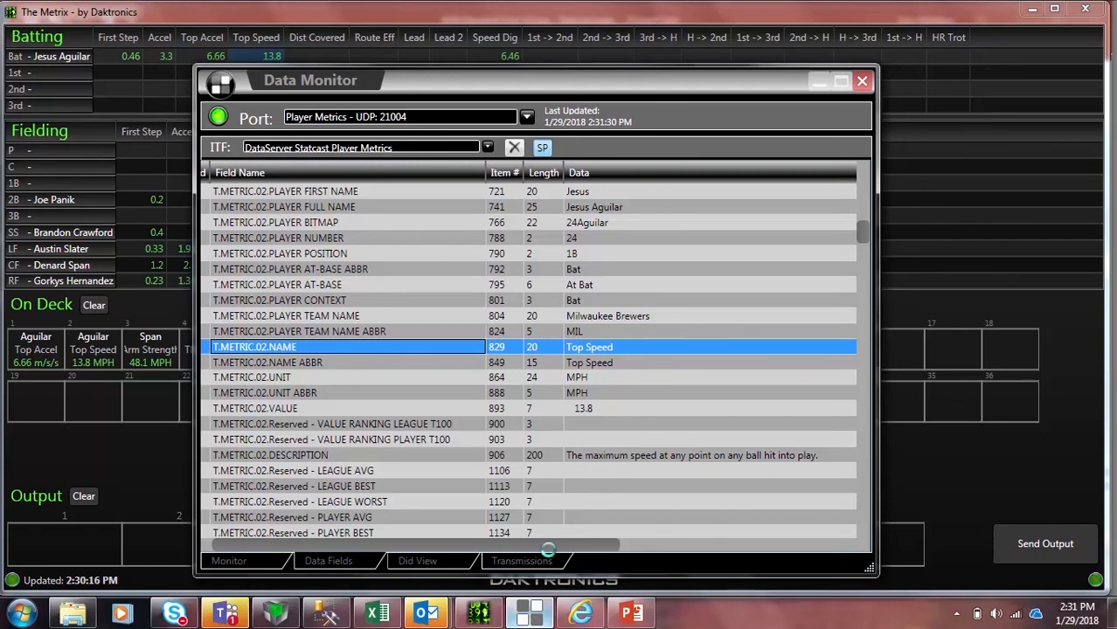